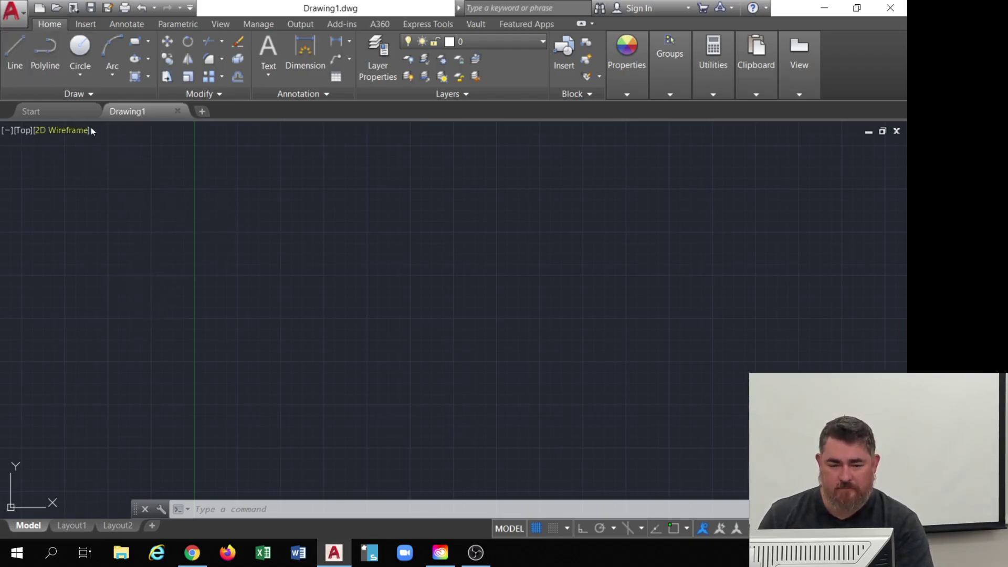
{"action": "left_click", "coordinate": [20, 9]}
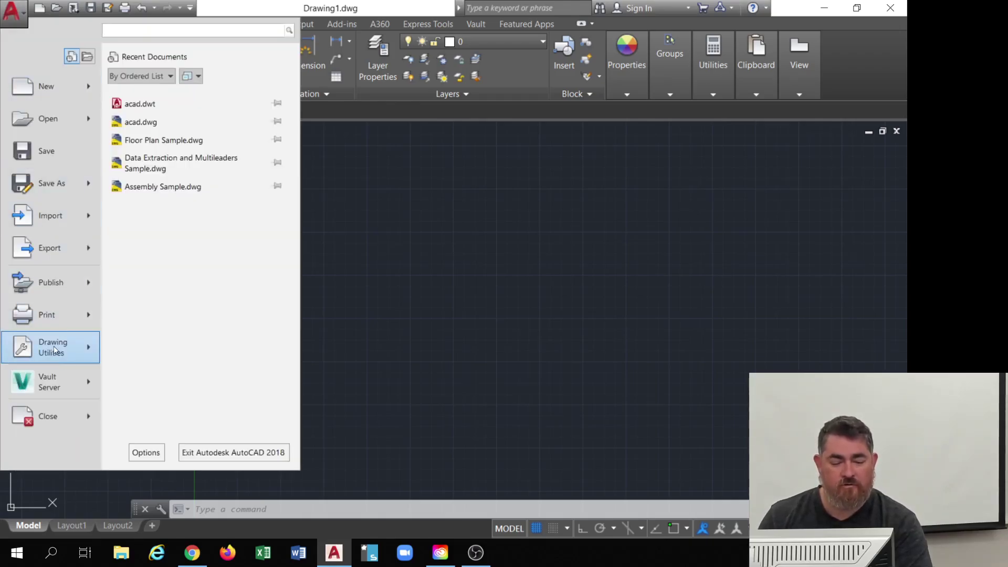
{"action": "mouse_move", "coordinate": [54, 346]}
{"action": "left_click", "coordinate": [160, 144]}
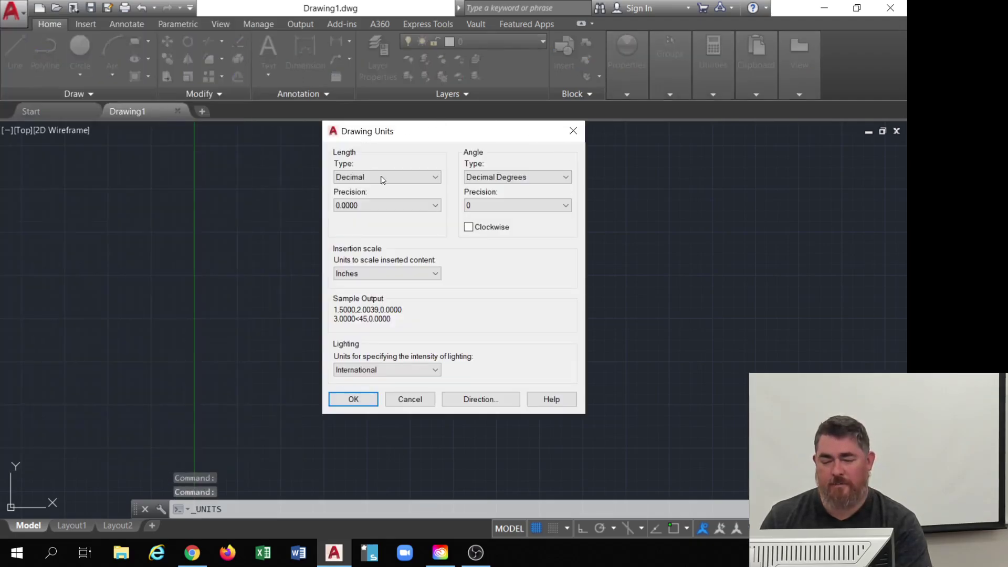
{"action": "left_click", "coordinate": [420, 273]}
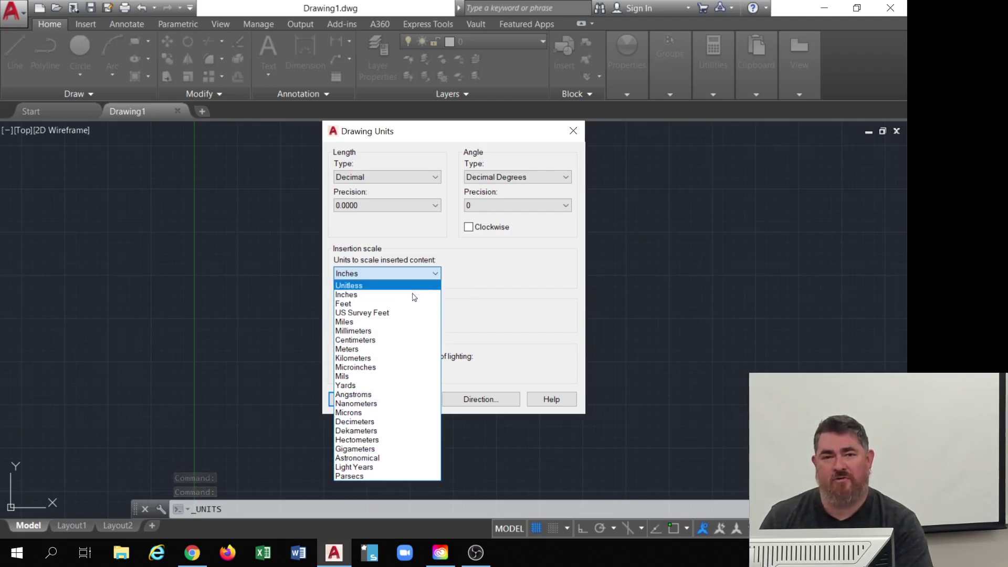
{"action": "key", "text": "Down"}
{"action": "key", "text": "Down"}
{"action": "key", "text": "Down"}
{"action": "key", "text": "Down"}
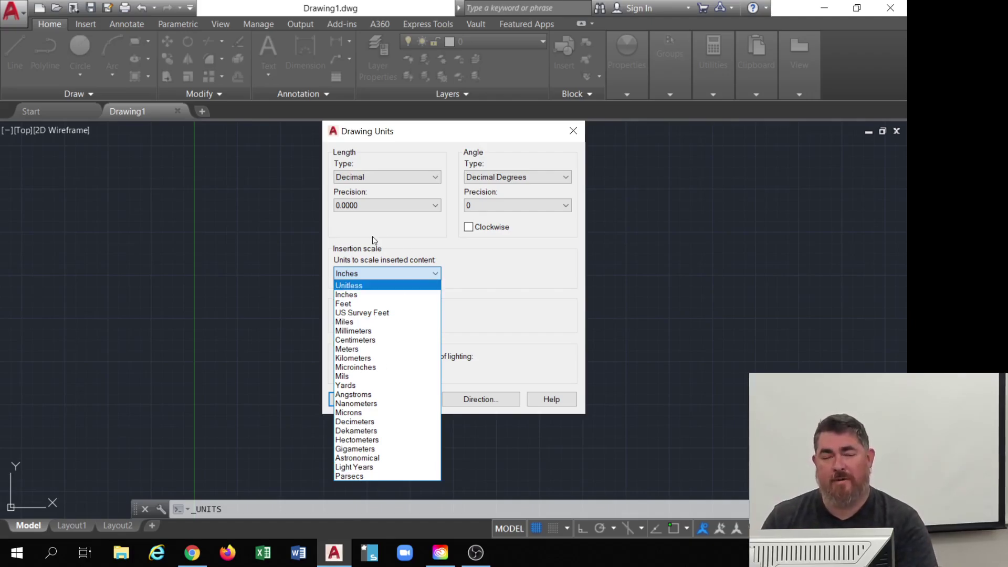
{"action": "left_click", "coordinate": [509, 291]}
{"action": "left_click", "coordinate": [388, 277]}
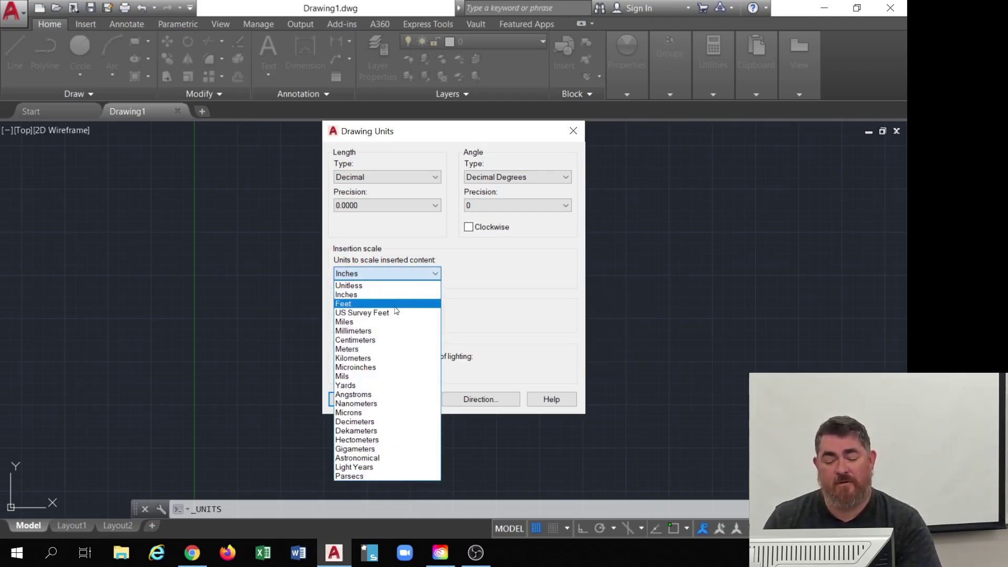
{"action": "left_click", "coordinate": [395, 304]}
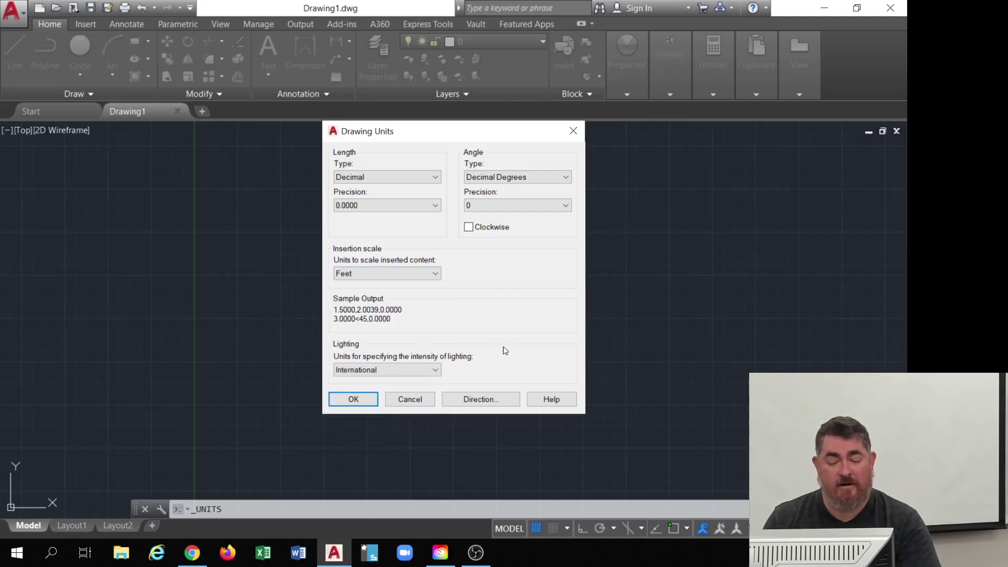
{"action": "left_click", "coordinate": [412, 399]}
- Turn on polar tracking while drawing a single horizontal line 5 units long in the middle of the drawing area
{"action": "key", "text": "Return"}
{"action": "left_click", "coordinate": [303, 313]}
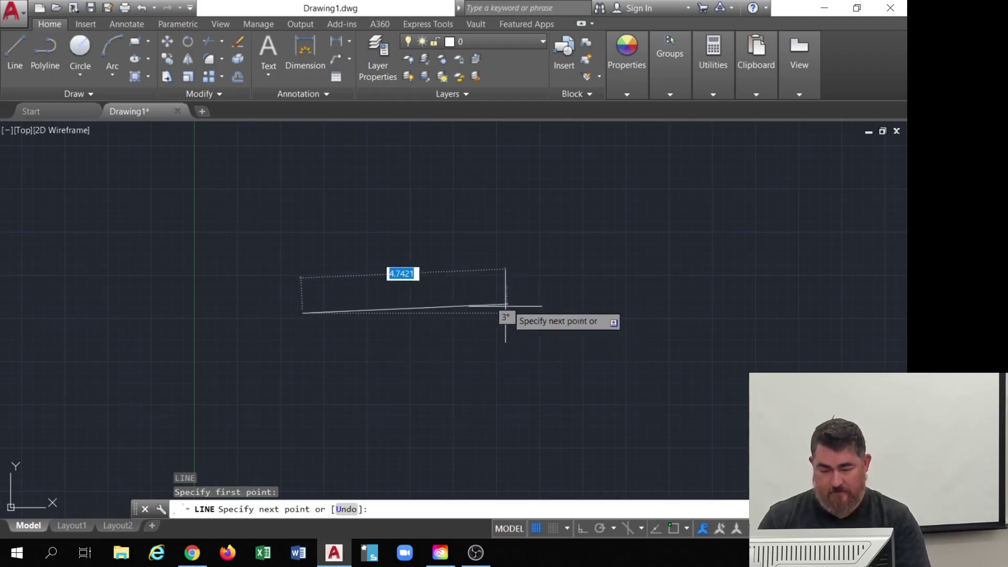
{"action": "left_click", "coordinate": [599, 529]}
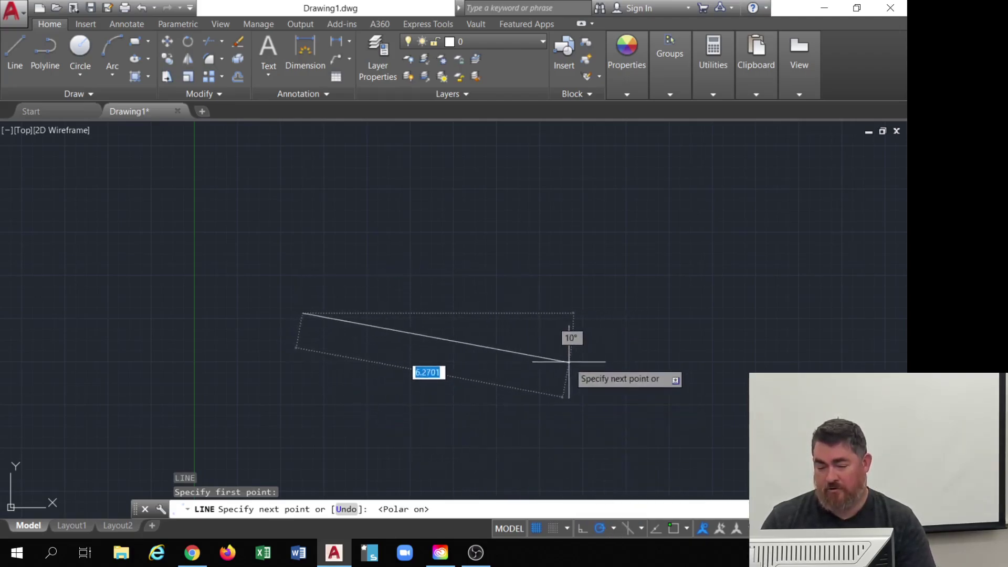
{"action": "type", "text": "5"}
{"action": "key", "text": "Return"}
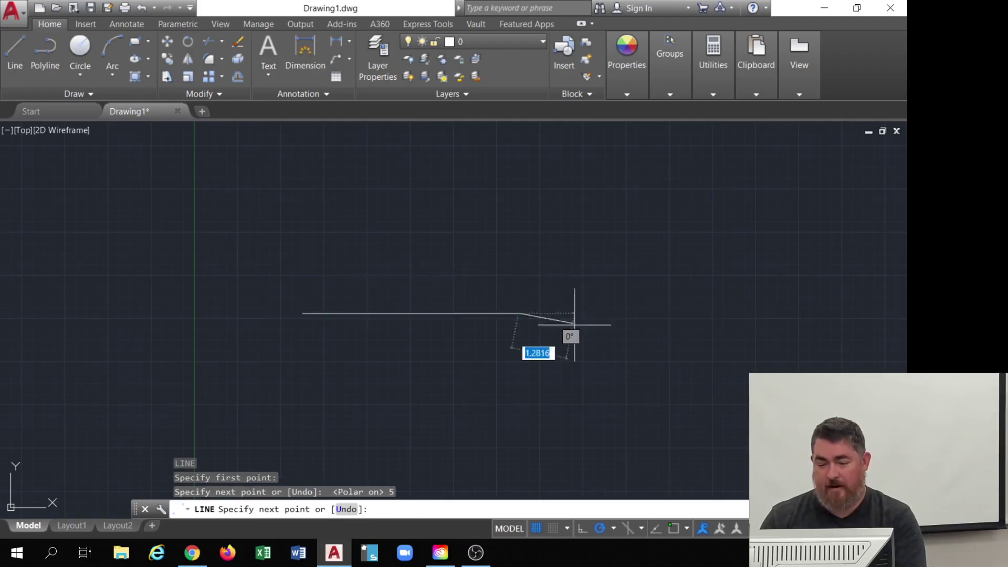
{"action": "key", "text": "Return"}
{"action": "left_click", "coordinate": [505, 314]}
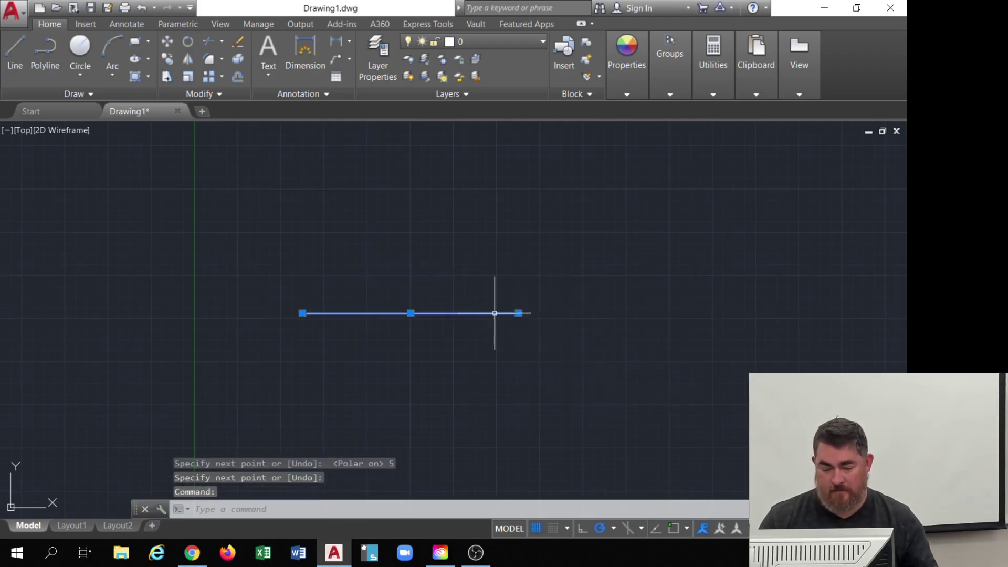
{"action": "key", "text": "F1"}
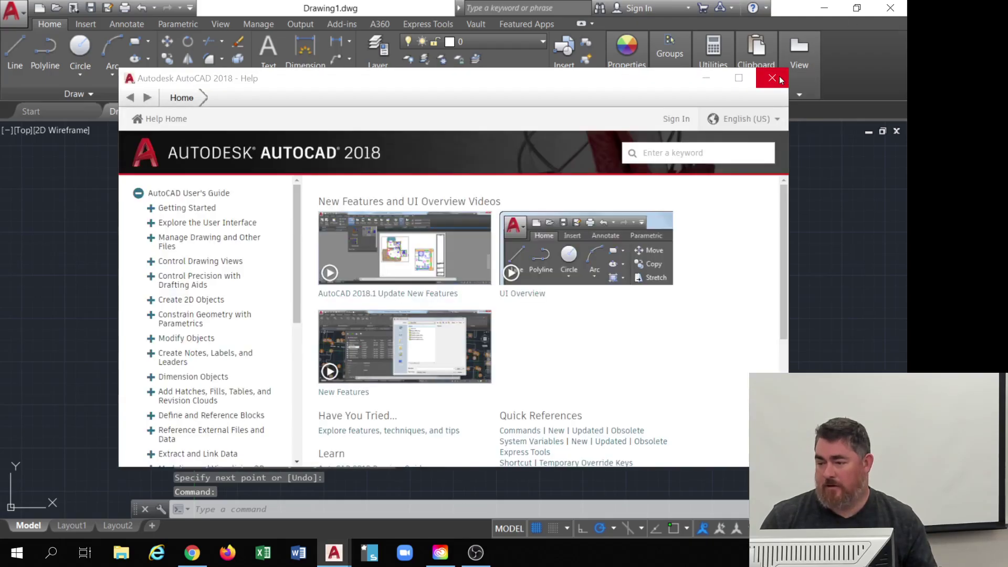
{"action": "left_click", "coordinate": [772, 78]}
{"action": "left_click", "coordinate": [519, 242]}
{"action": "key", "text": "Escape"}
{"action": "key", "text": "Escape"}
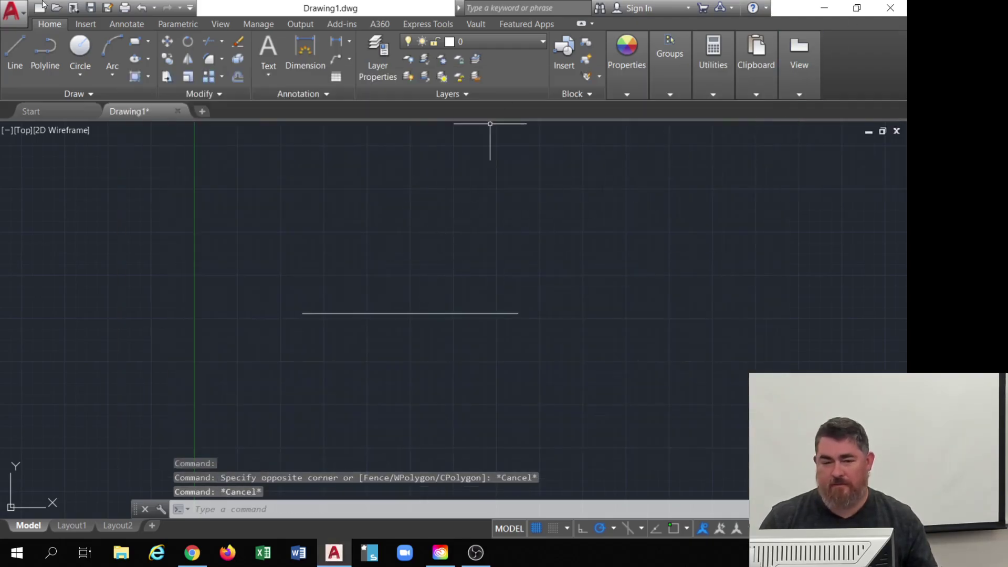
- Set the drawing's insertion scale units to Millimeters and accept the settings
{"action": "left_click", "coordinate": [16, 23]}
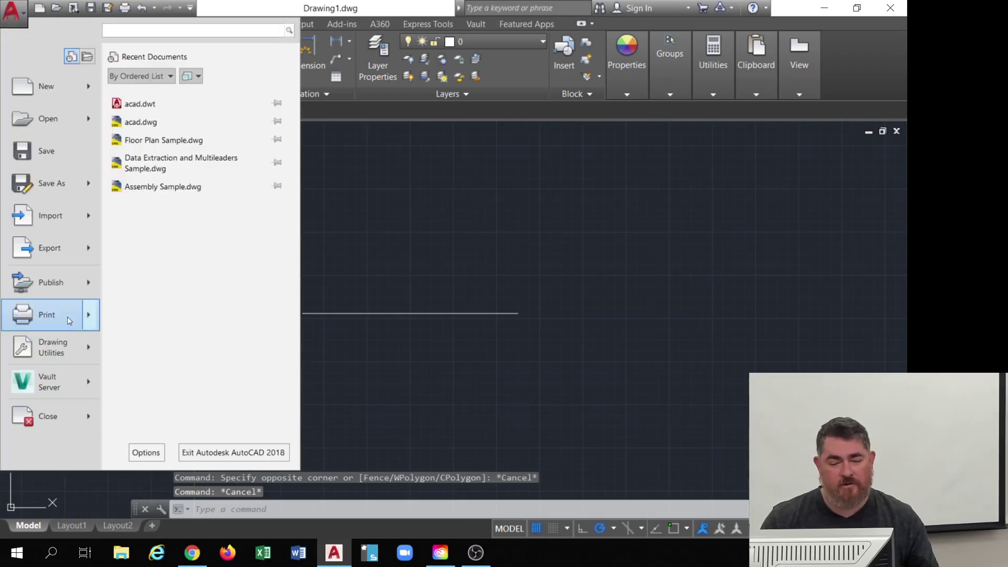
{"action": "mouse_move", "coordinate": [53, 347]}
{"action": "left_click", "coordinate": [180, 140]}
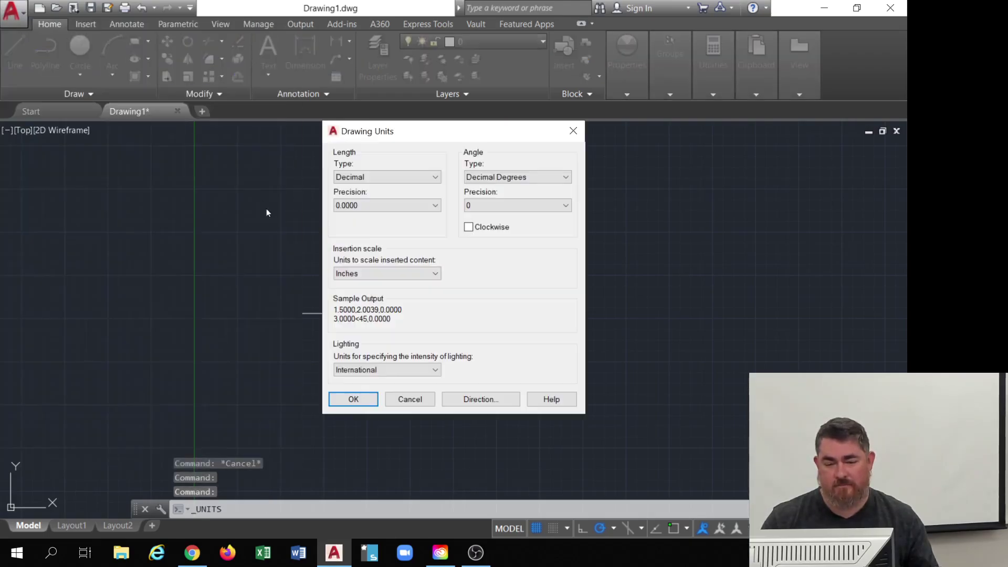
{"action": "left_click", "coordinate": [376, 274]}
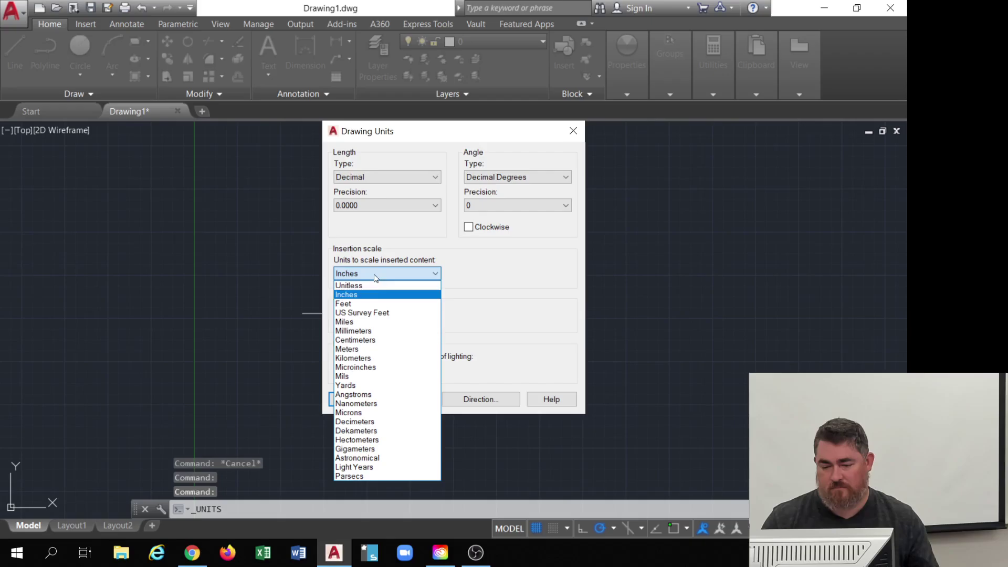
{"action": "left_click", "coordinate": [353, 331]}
{"action": "left_click", "coordinate": [362, 400]}
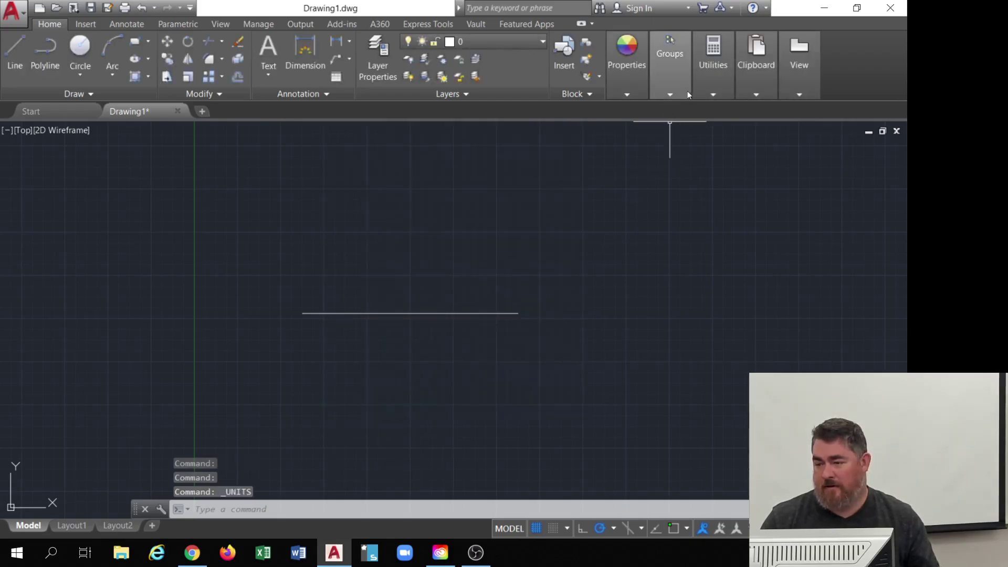
- Turn on object snap and measure the distance between the horizontal line's two endpoints
{"action": "left_click", "coordinate": [717, 90]}
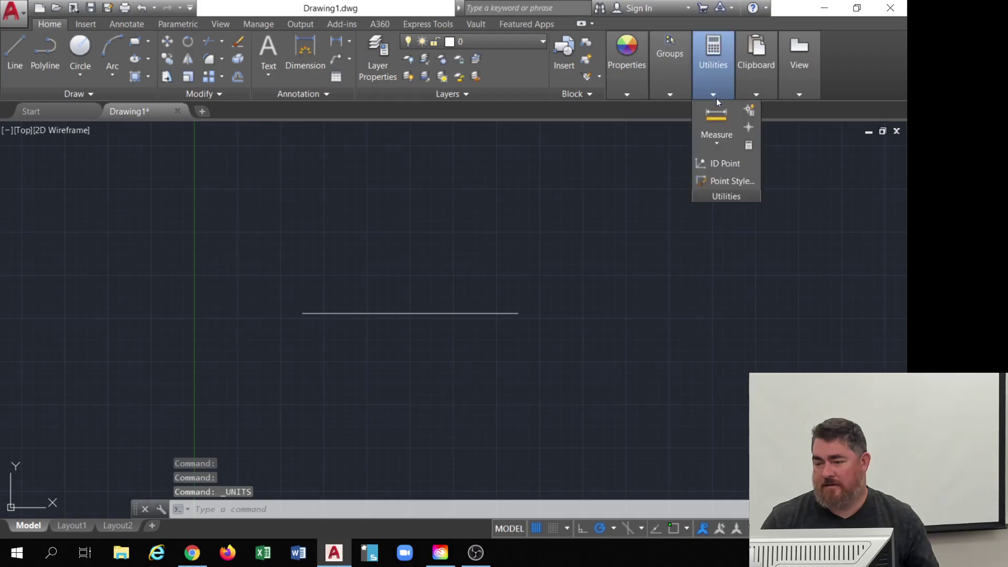
{"action": "left_click", "coordinate": [717, 126]}
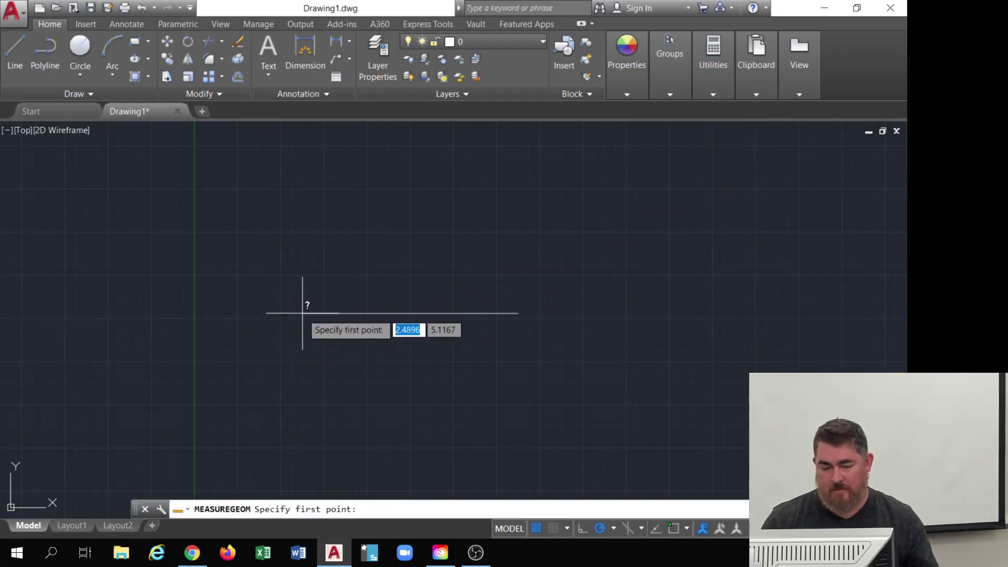
{"action": "key", "text": "F3"}
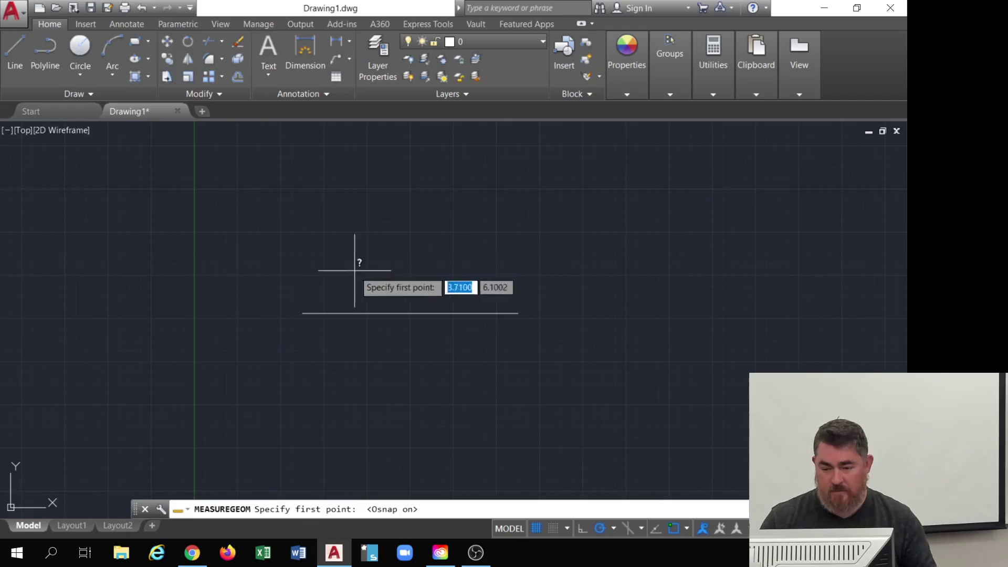
{"action": "left_click", "coordinate": [303, 313]}
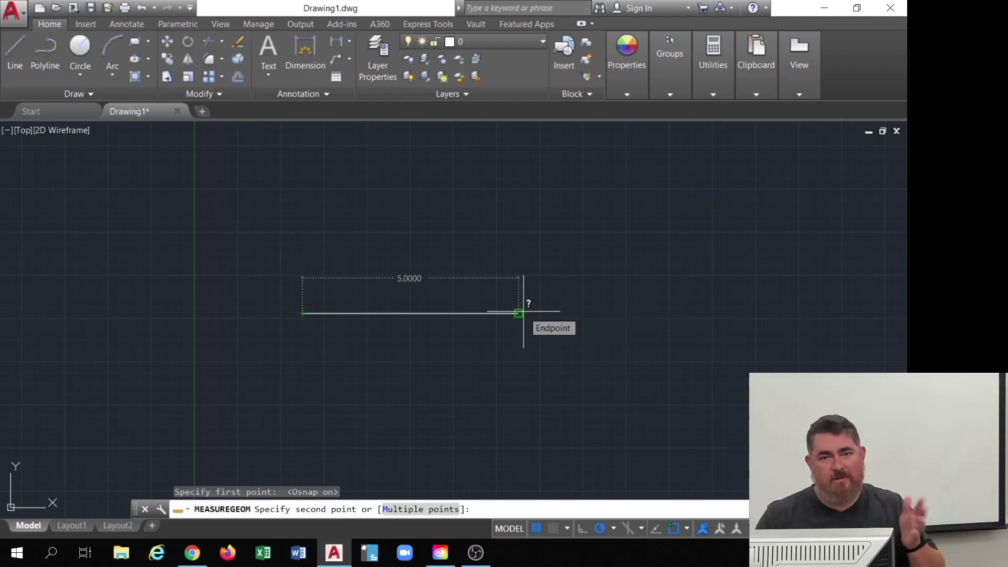
{"action": "key", "text": "Escape"}
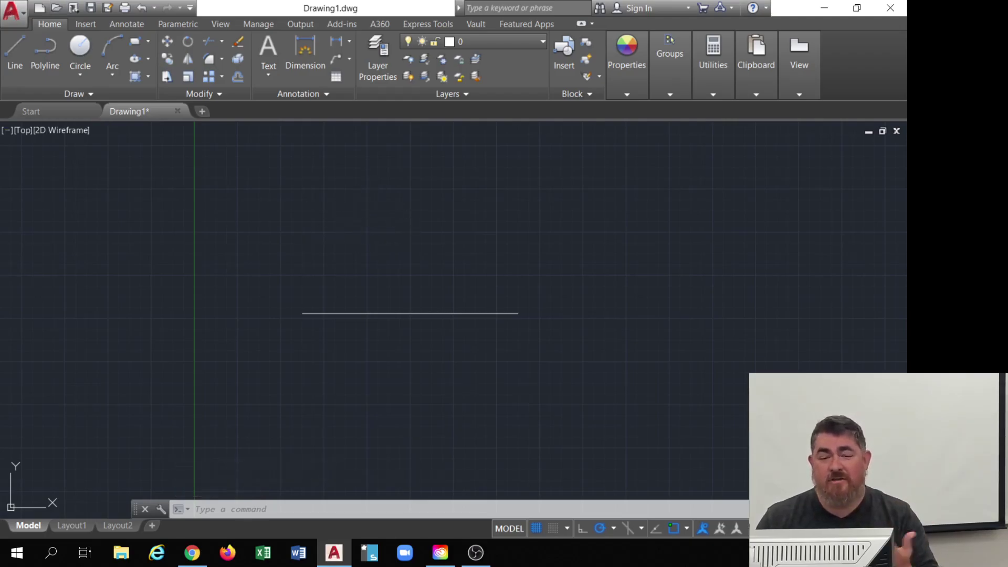
- Open the drawing units settings and preview the Fractional, Decimal and Architectural length types
{"action": "type", "text": "un"}
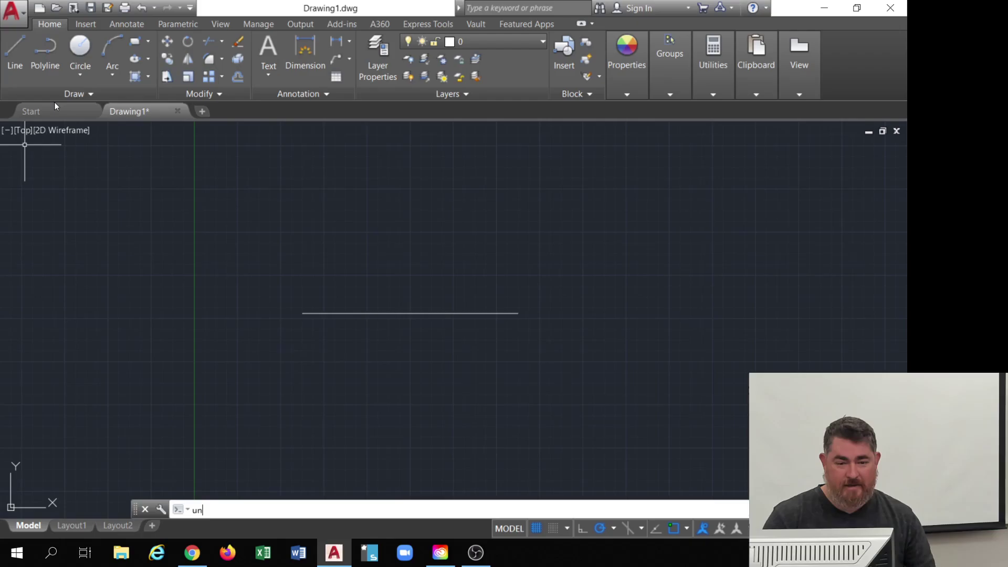
{"action": "key", "text": "Return"}
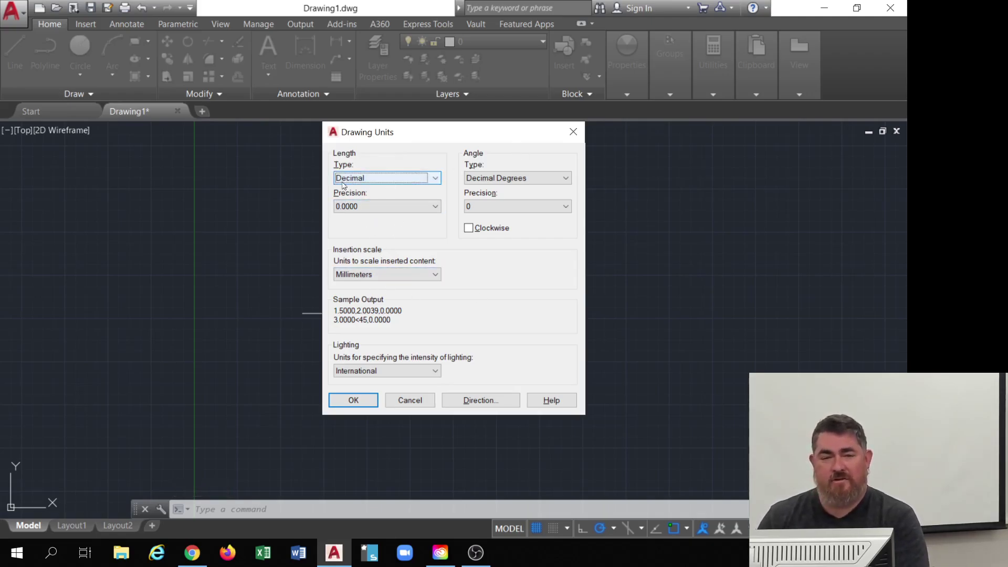
{"action": "left_click", "coordinate": [378, 179]}
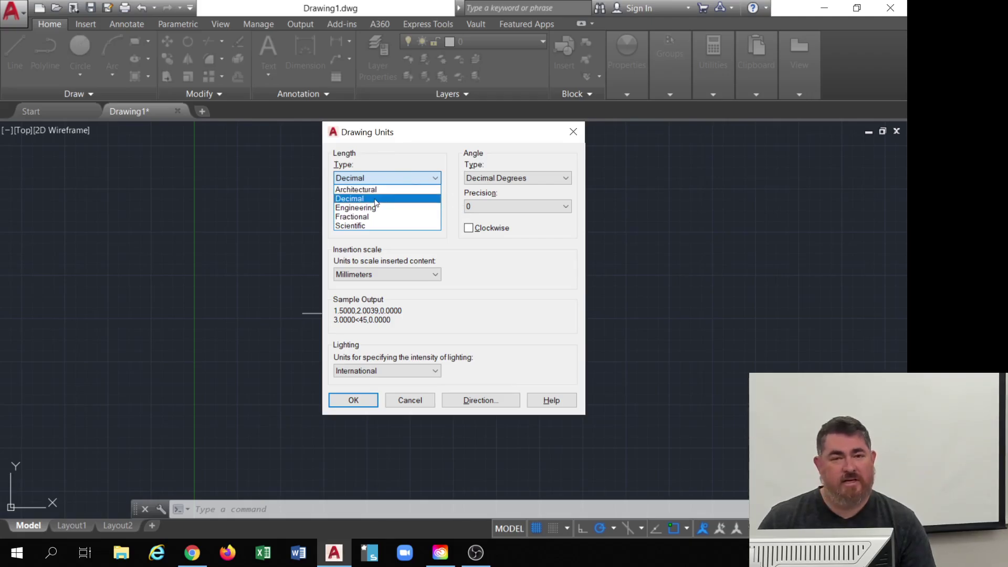
{"action": "left_click", "coordinate": [370, 216]}
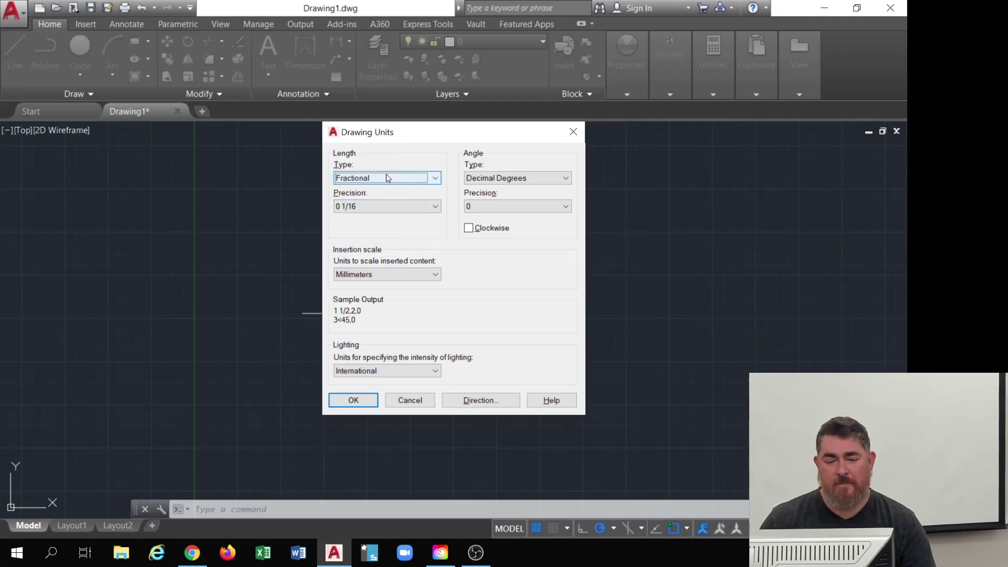
{"action": "left_click", "coordinate": [387, 178]}
{"action": "left_click", "coordinate": [393, 197]}
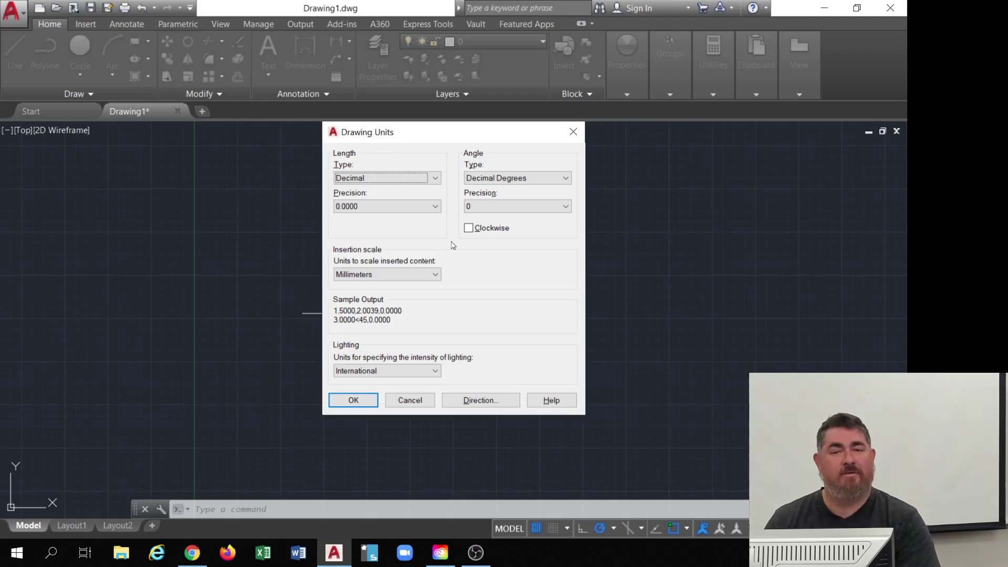
{"action": "left_click", "coordinate": [388, 178]}
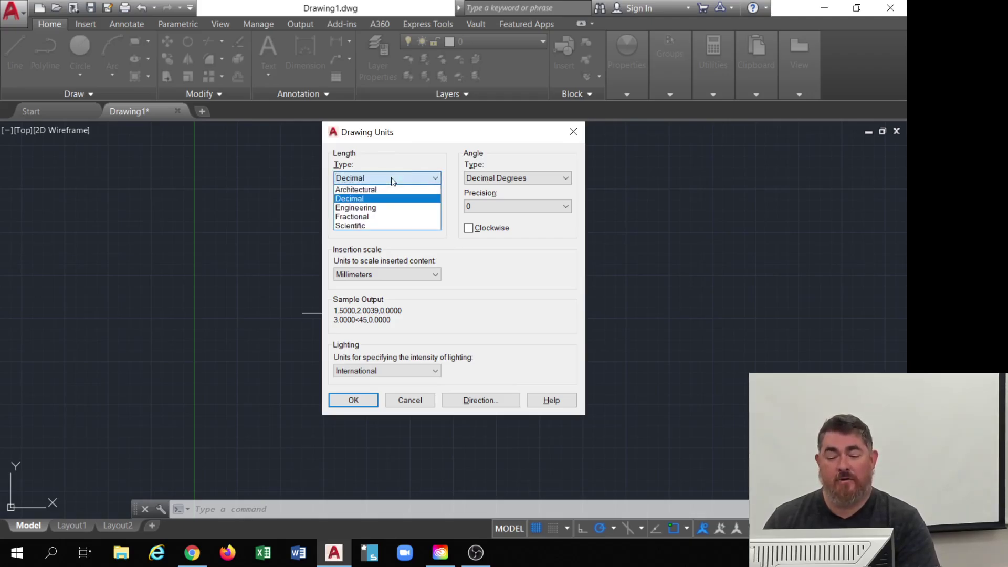
{"action": "left_click", "coordinate": [389, 190]}
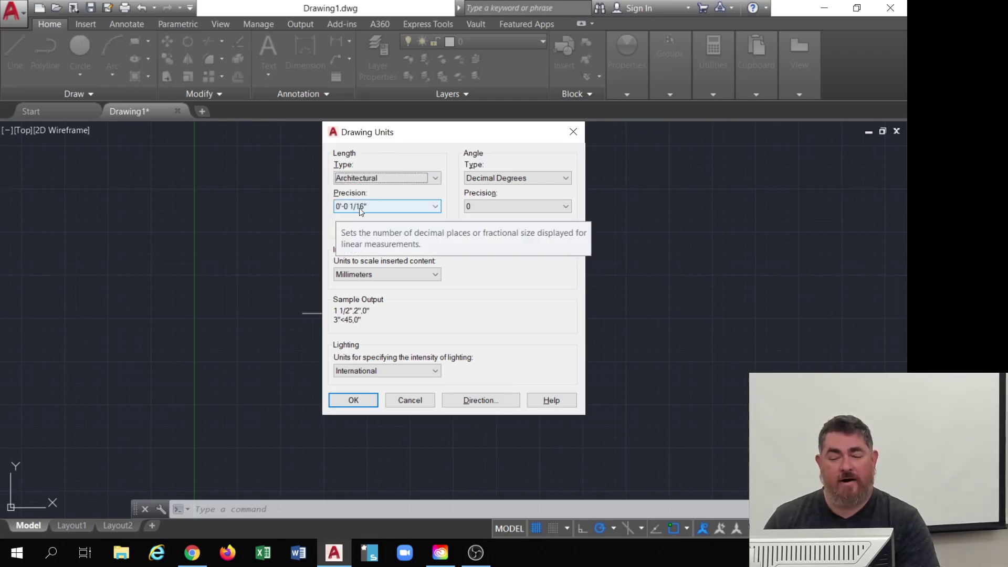
- Set the length type to Engineering and accept the drawing units with Millimeters as the insertion scale
{"action": "left_click", "coordinate": [420, 178]}
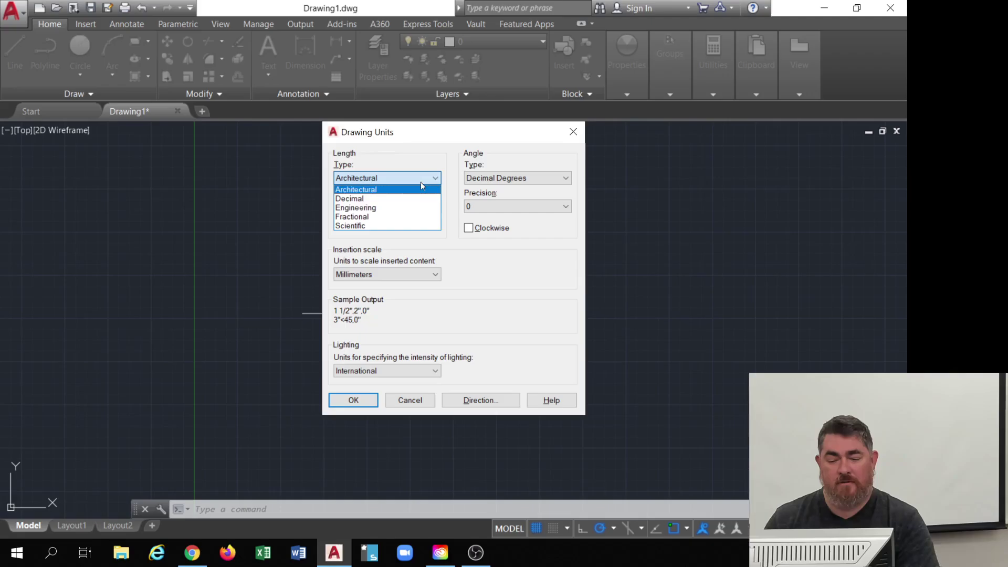
{"action": "left_click", "coordinate": [400, 212]}
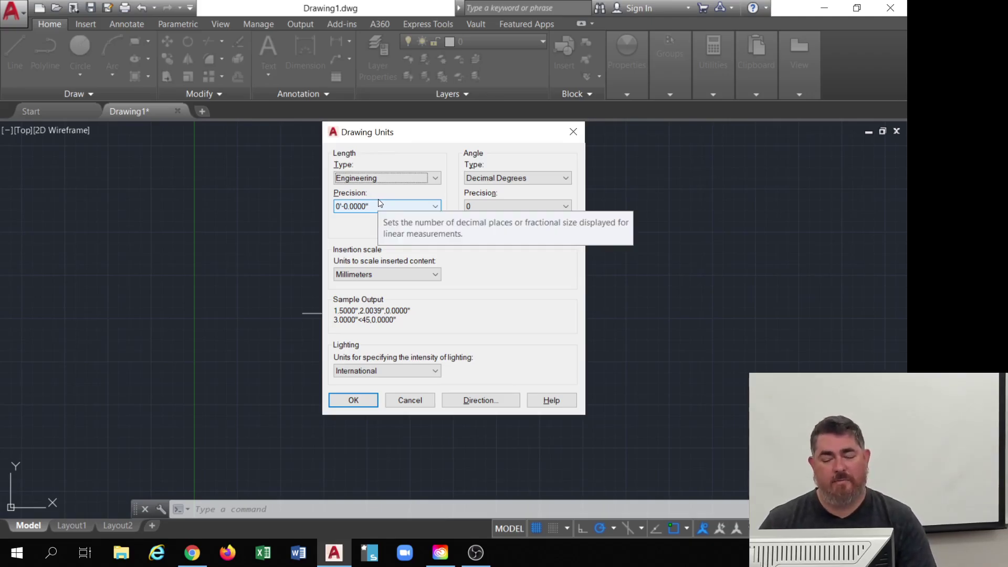
{"action": "left_click", "coordinate": [338, 402]}
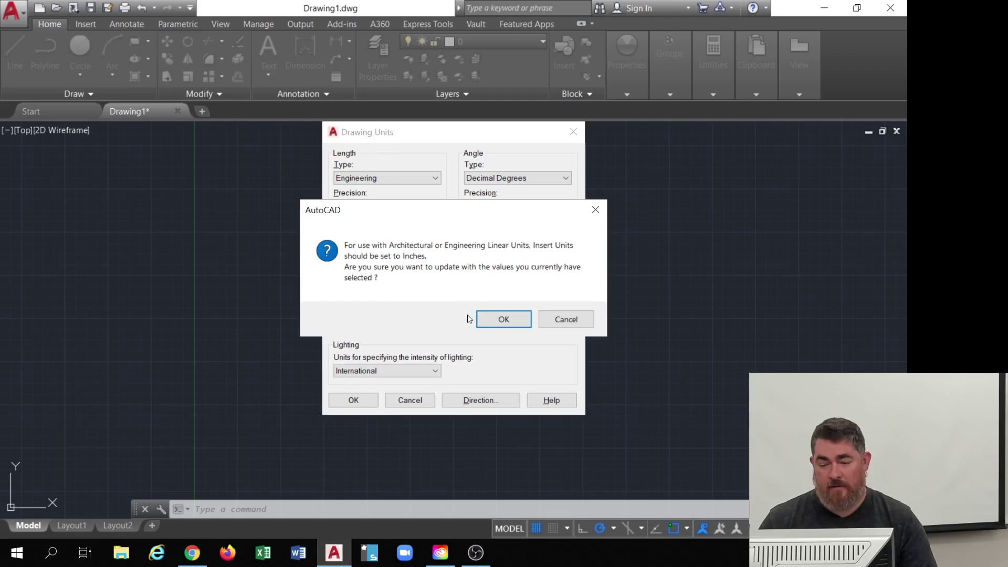
{"action": "left_click", "coordinate": [499, 316]}
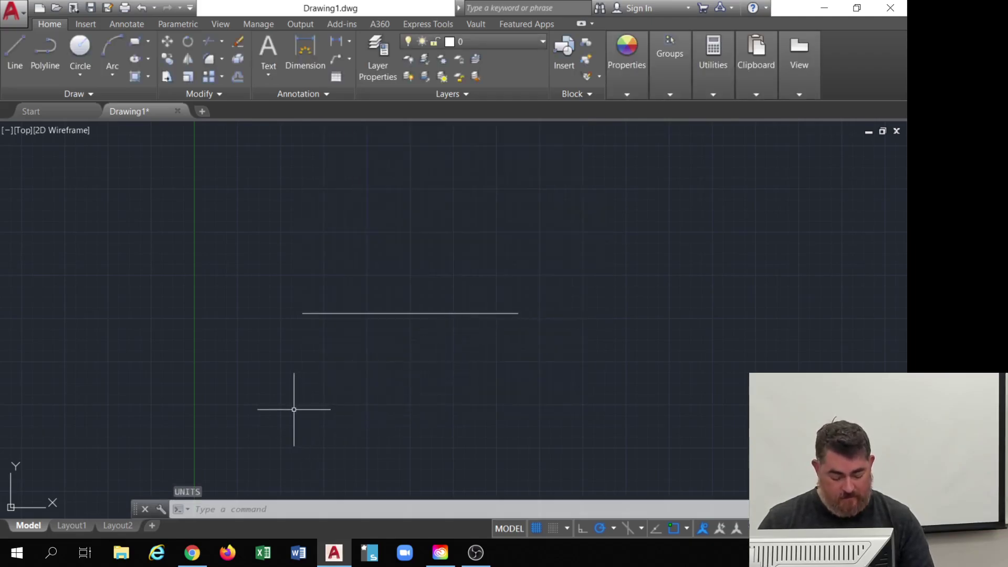
- Draw a horizontal line 1' long running rightward below the existing line
{"action": "type", "text": "l"}
{"action": "key", "text": "Return"}
{"action": "left_click", "coordinate": [287, 381]}
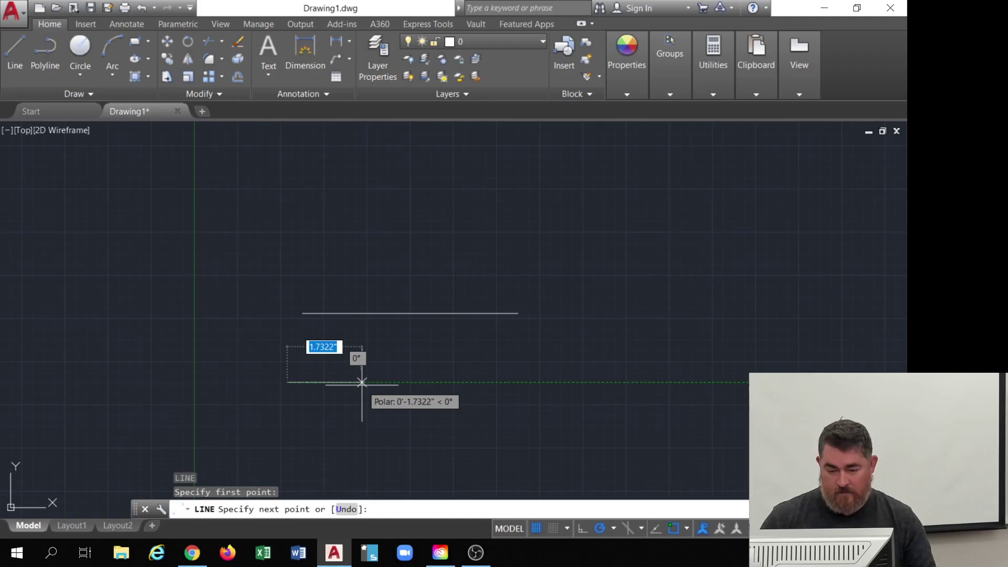
{"action": "type", "text": "1"}
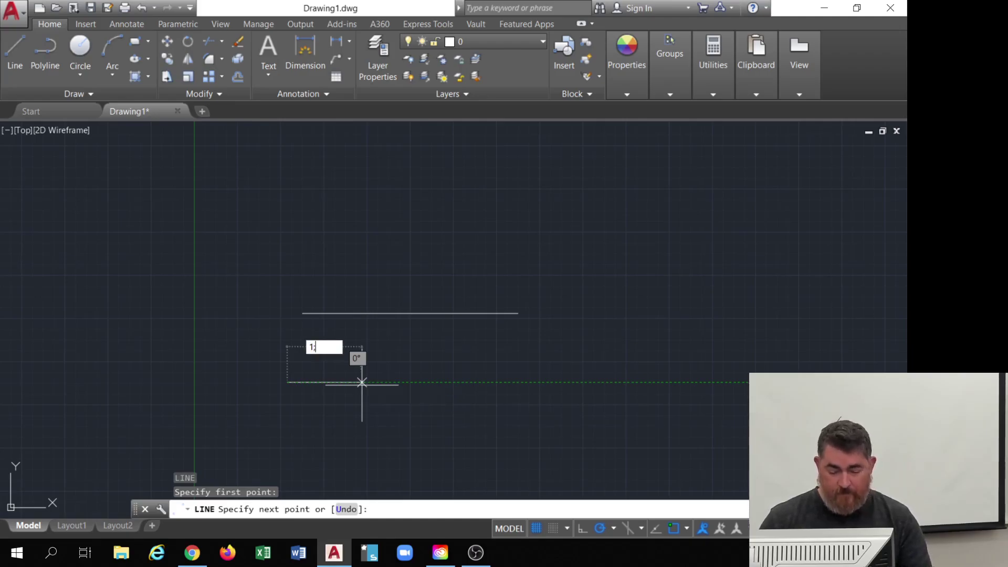
{"action": "type", "text": "'"}
{"action": "key", "text": "Return"}
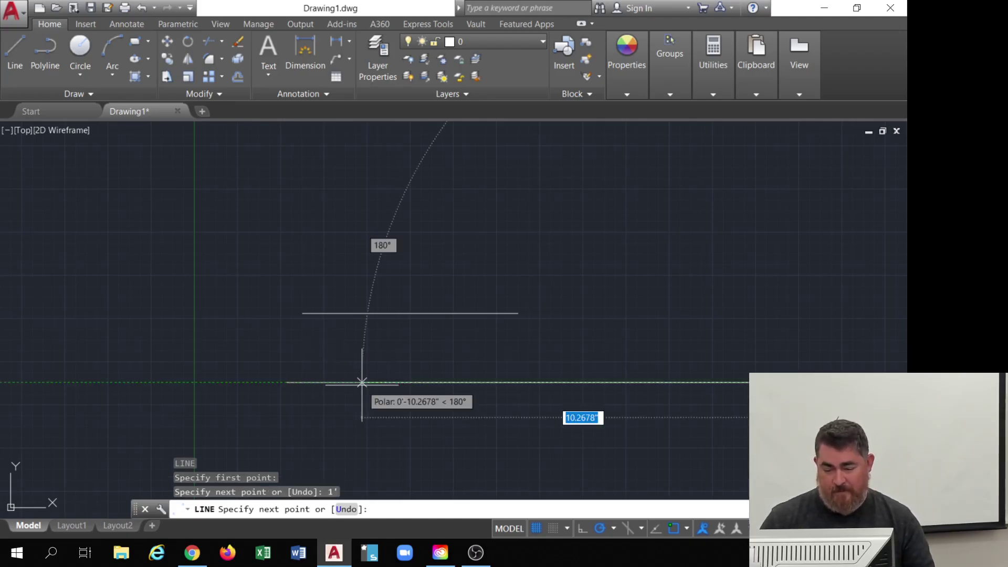
- Finish the line and measure the distance between the endpoints of the lowest horizontal line
{"action": "key", "text": "Escape"}
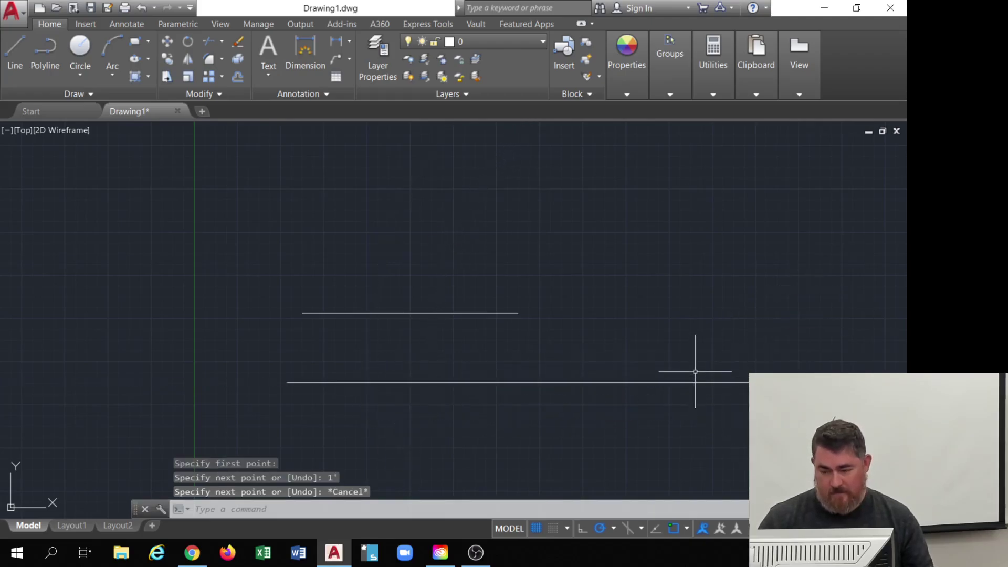
{"action": "type", "text": "dist"}
{"action": "key", "text": "Return"}
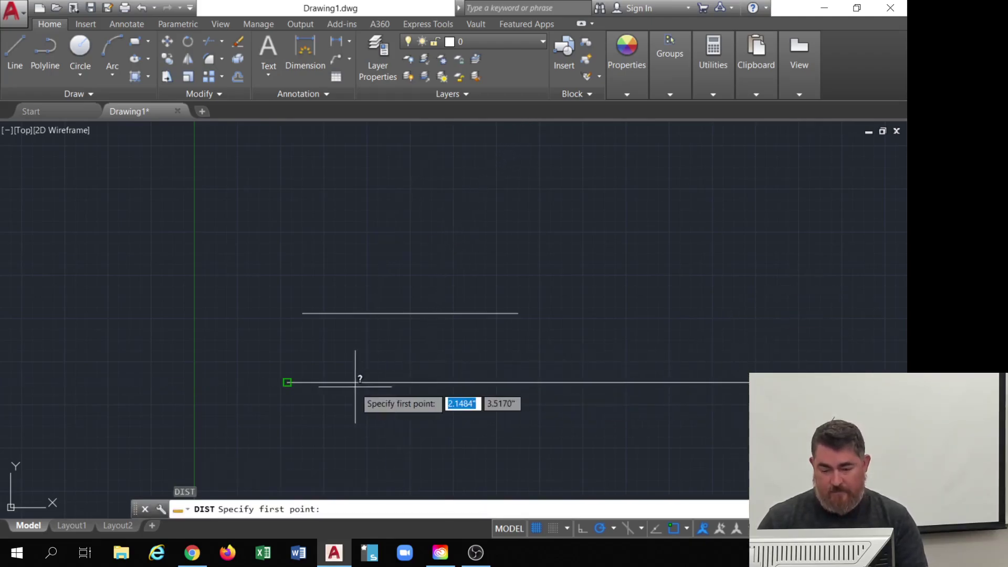
{"action": "left_click", "coordinate": [287, 382]}
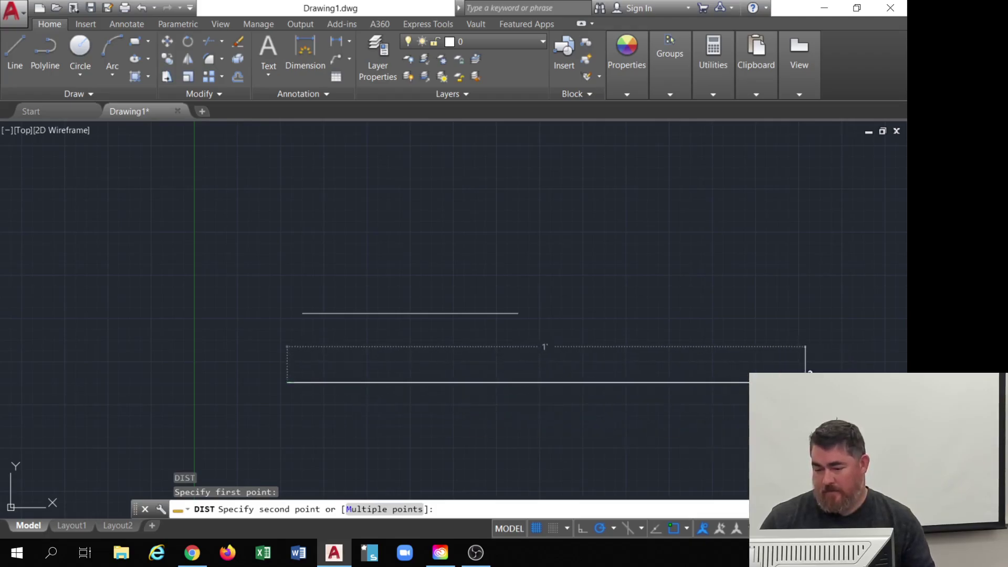
{"action": "key", "text": "Escape"}
- Draw a horizontal line 1'3" long running rightward above the two existing lines
{"action": "type", "text": "l"}
{"action": "key", "text": "Return"}
{"action": "left_click", "coordinate": [244, 200]}
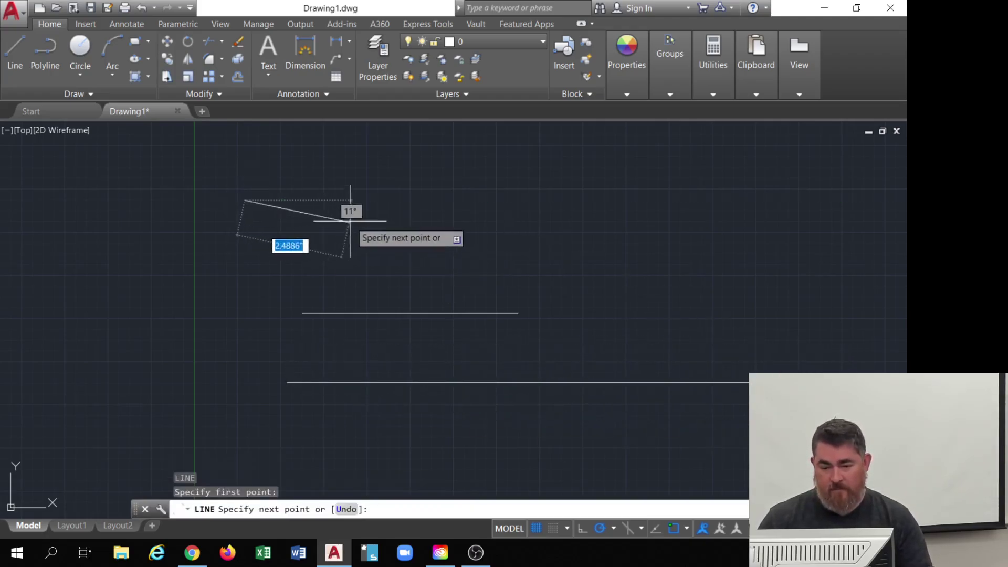
{"action": "type", "text": "1"}
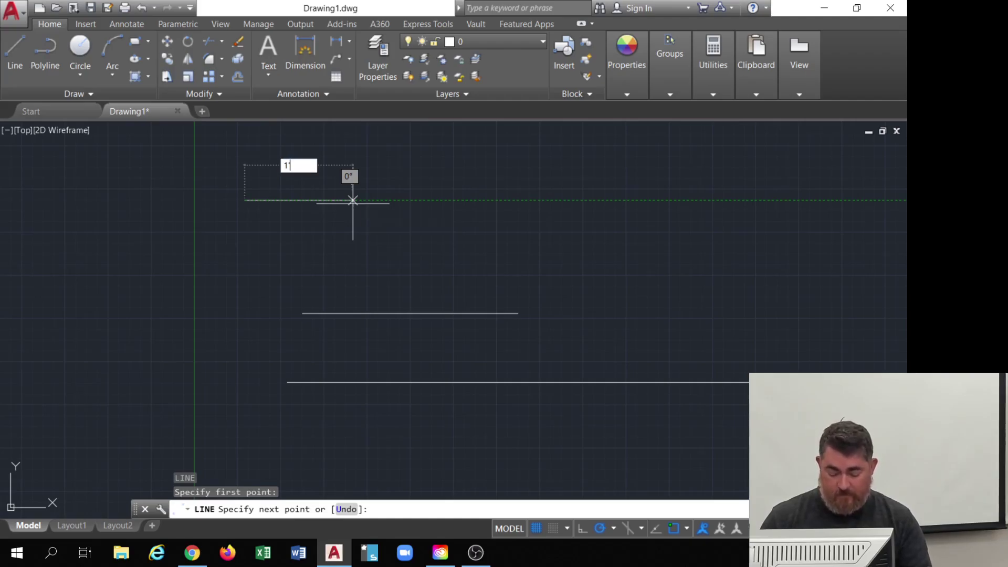
{"action": "type", "text": "'3"}
{"action": "key", "text": "Return"}
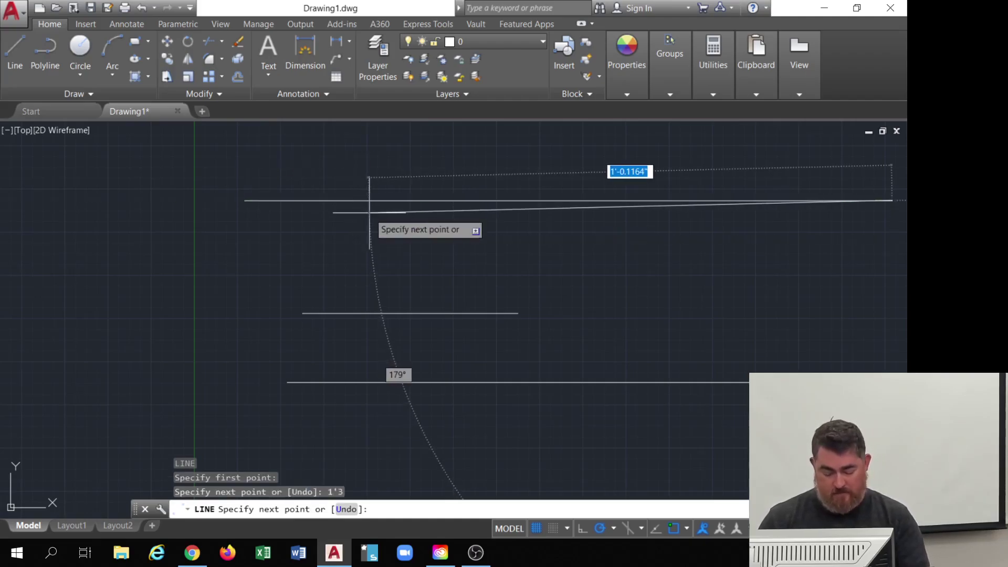
{"action": "key", "text": "Return"}
- Measure the uppermost horizontal line from its left endpoint toward its right endpoint
{"action": "type", "text": "dist"}
{"action": "key", "text": "Return"}
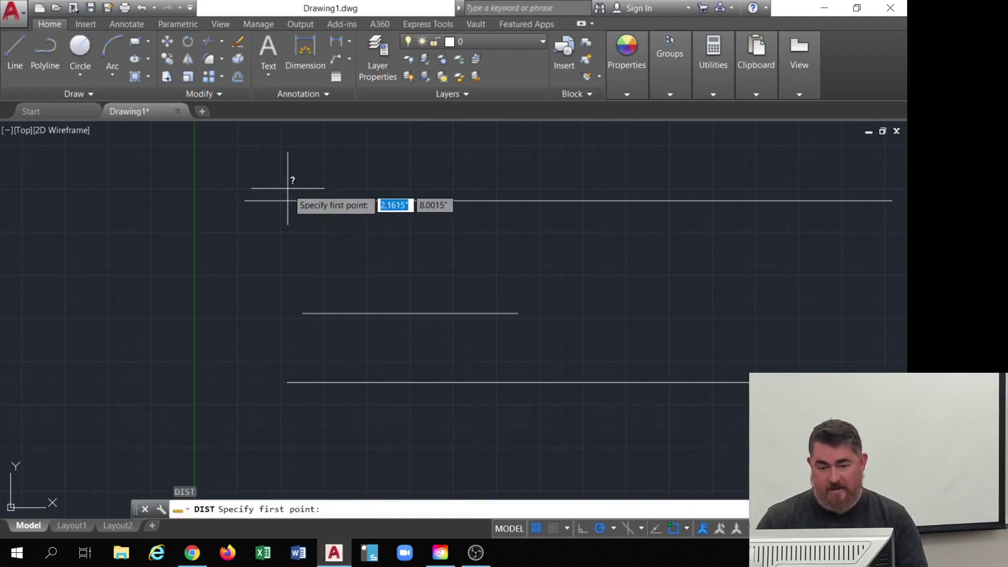
{"action": "left_click", "coordinate": [244, 201]}
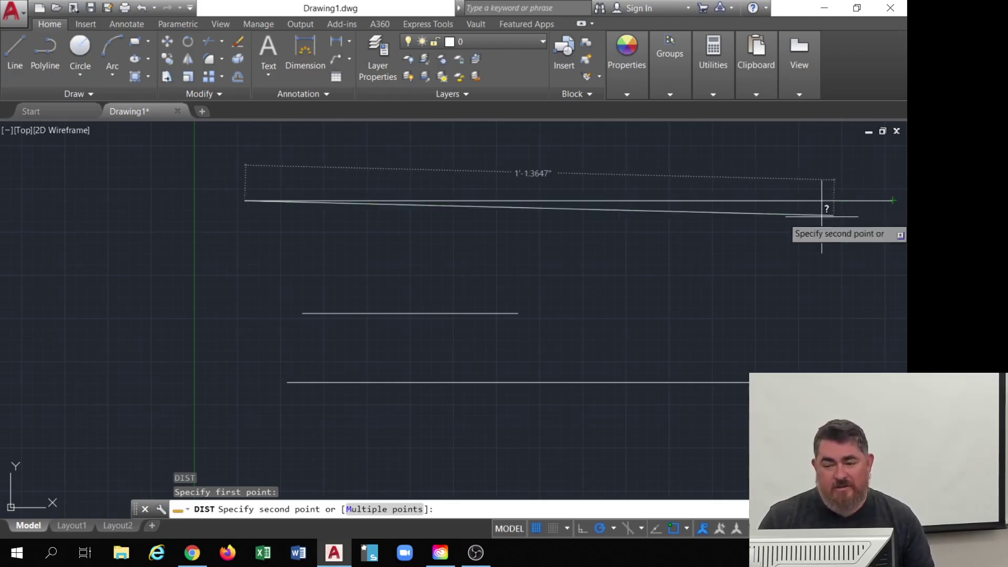
{"action": "key", "text": "Escape"}
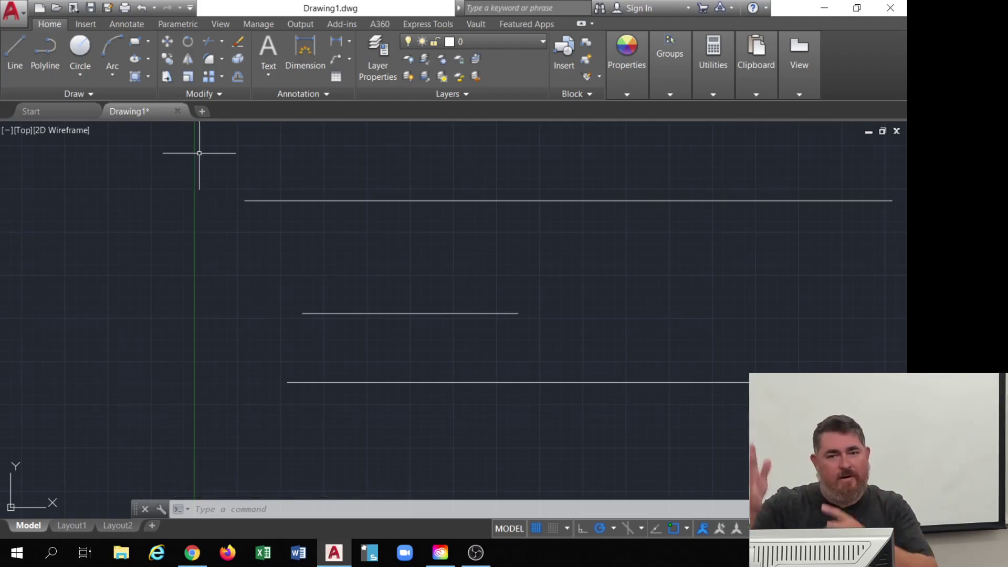
- Draw a horizontal line 5' long running rightward above the three existing lines
{"action": "scroll", "coordinate": [254, 243], "scroll_direction": "down", "scroll_amount": 5}
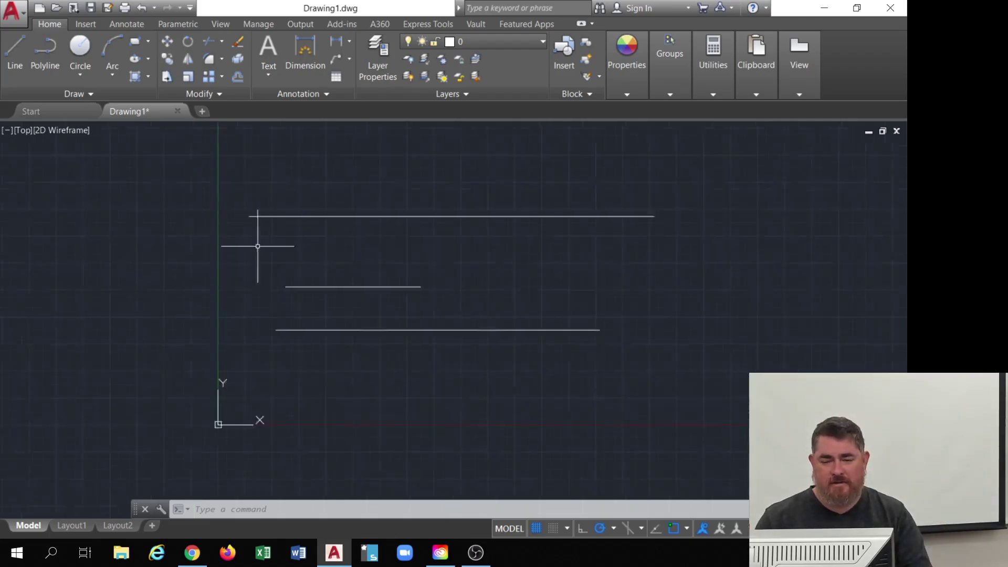
{"action": "scroll", "coordinate": [331, 225], "scroll_direction": "up", "scroll_amount": 5}
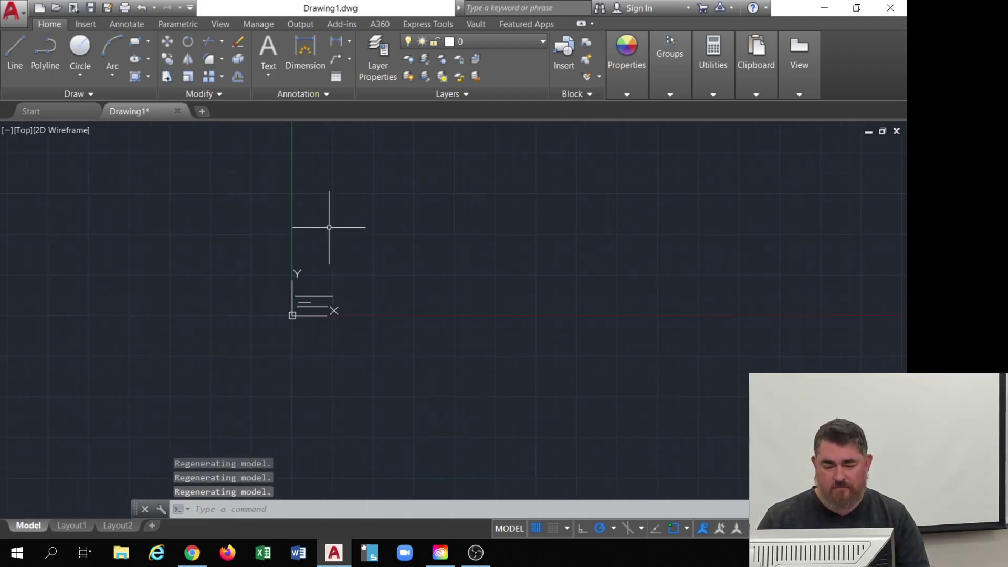
{"action": "type", "text": "l"}
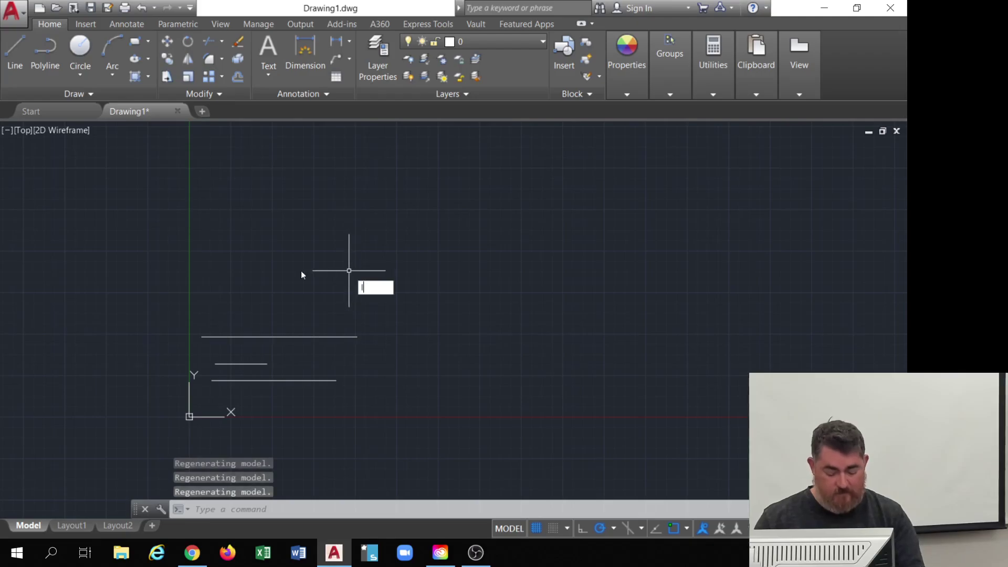
{"action": "key", "text": "Return"}
{"action": "left_click", "coordinate": [203, 255]}
{"action": "type", "text": "5"}
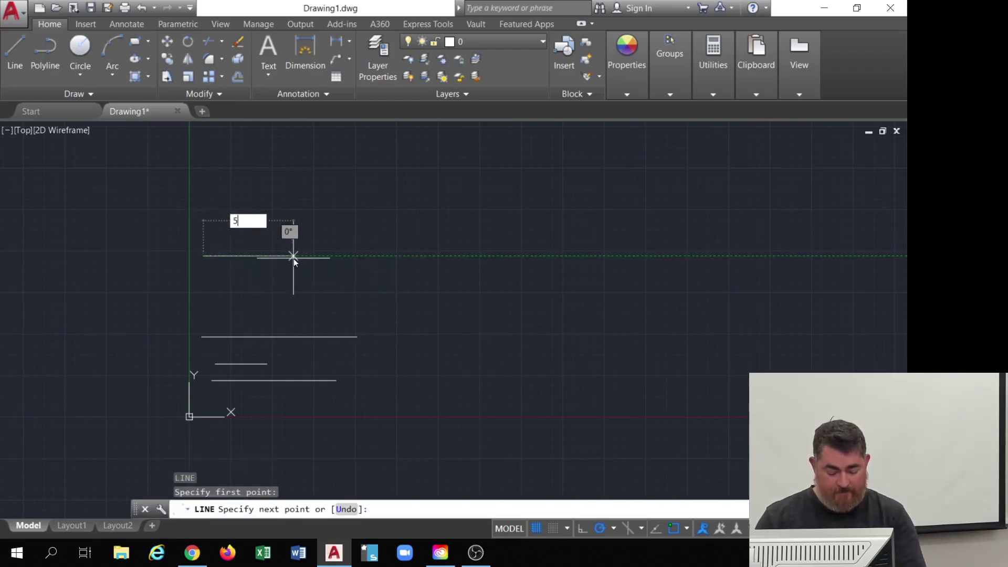
{"action": "type", "text": "'"}
{"action": "key", "text": "Return"}
{"action": "key", "text": "Return"}
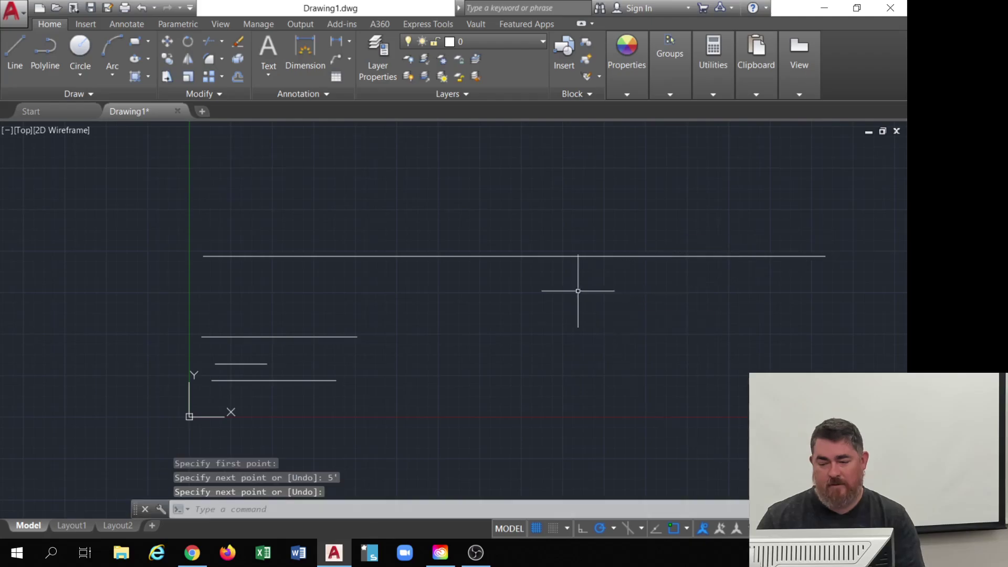
- Set the drawing units' length type to Fractional and accept the settings
{"action": "left_click", "coordinate": [12, 10]}
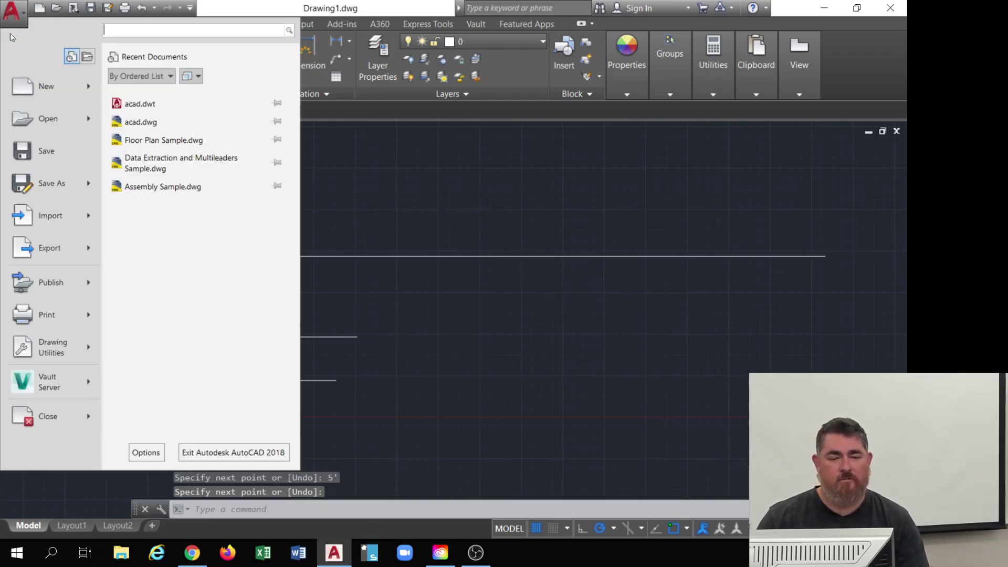
{"action": "mouse_move", "coordinate": [53, 351]}
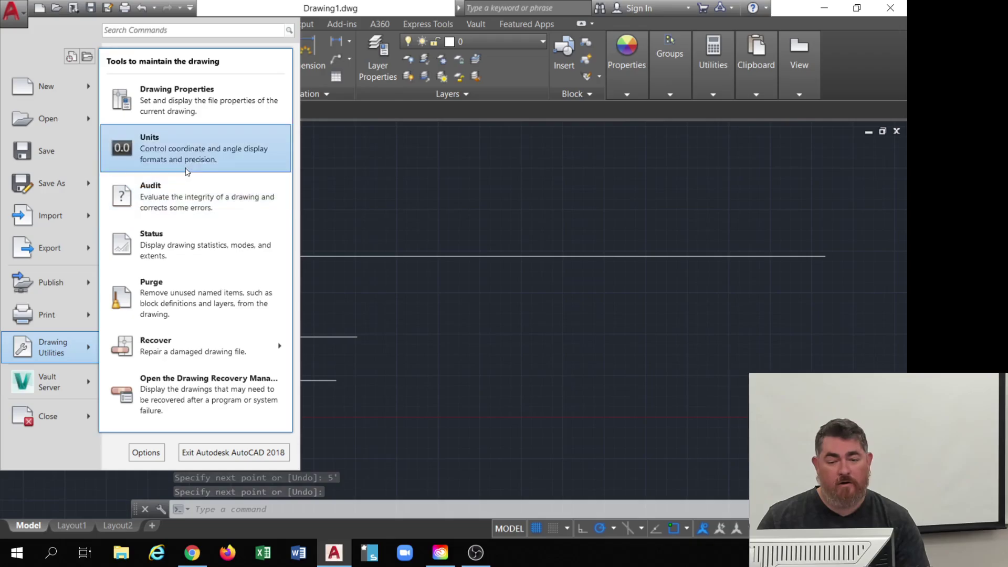
{"action": "left_click", "coordinate": [171, 152]}
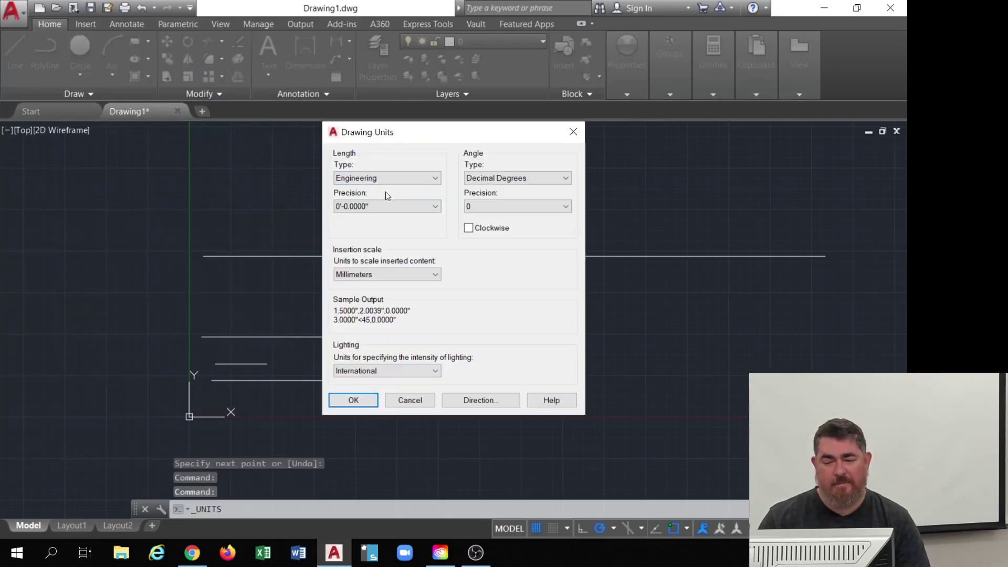
{"action": "left_click", "coordinate": [379, 178]}
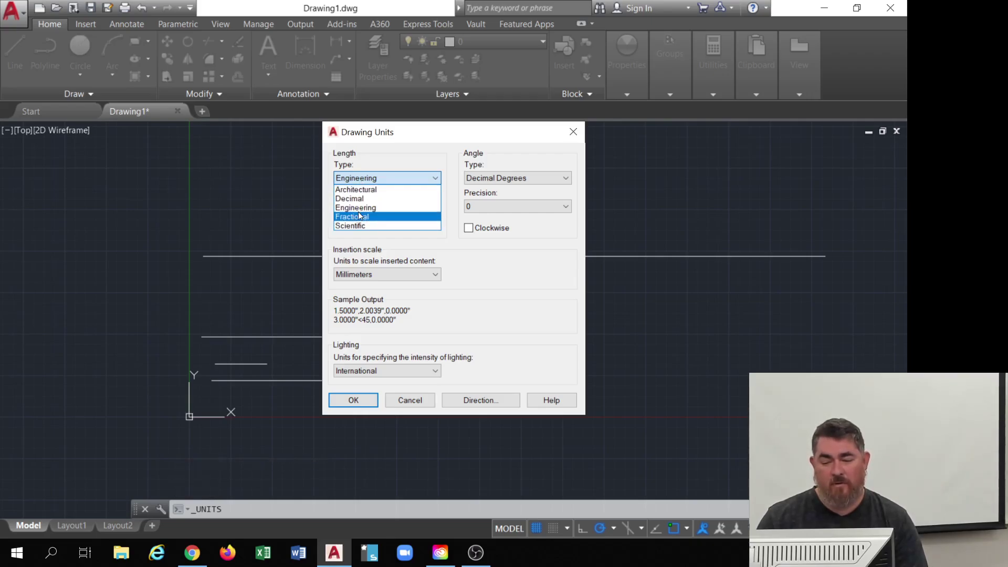
{"action": "left_click", "coordinate": [364, 216]}
{"action": "left_click", "coordinate": [353, 400]}
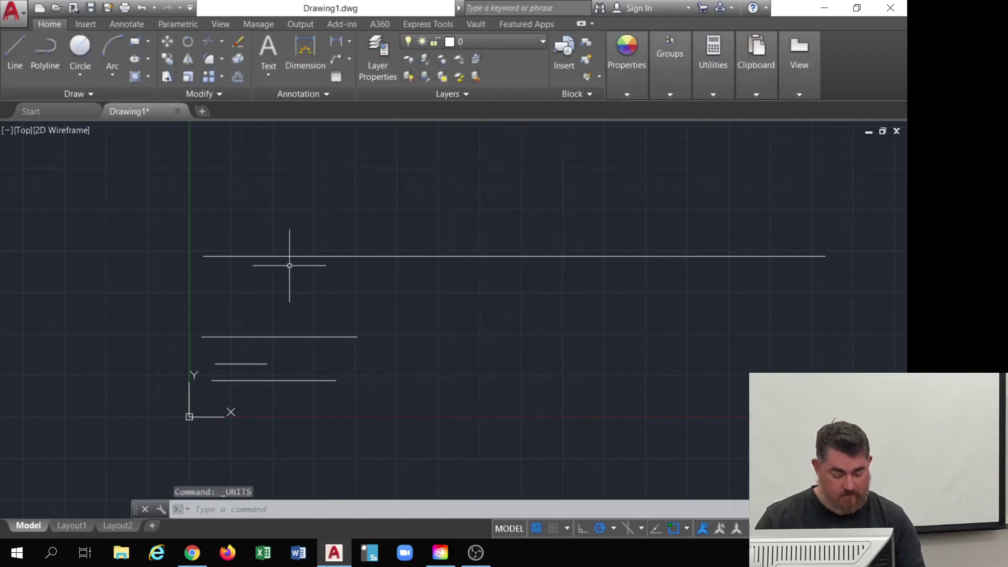
- Draw a horizontal line 60 units long running rightward above the 5' line
{"action": "type", "text": "l"}
{"action": "key", "text": "Return"}
{"action": "left_click", "coordinate": [181, 193]}
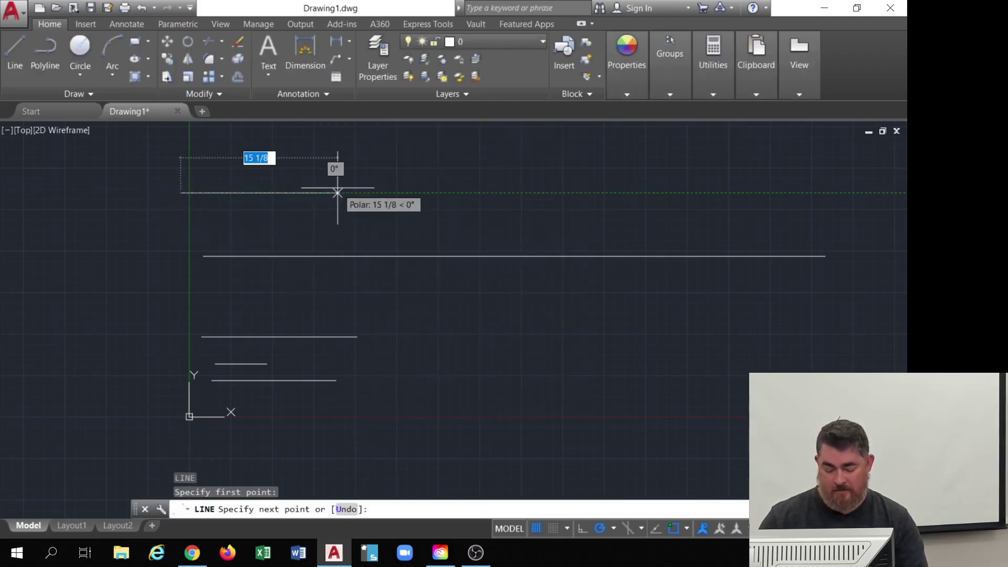
{"action": "type", "text": "60"}
{"action": "key", "text": "Return"}
{"action": "key", "text": "Return"}
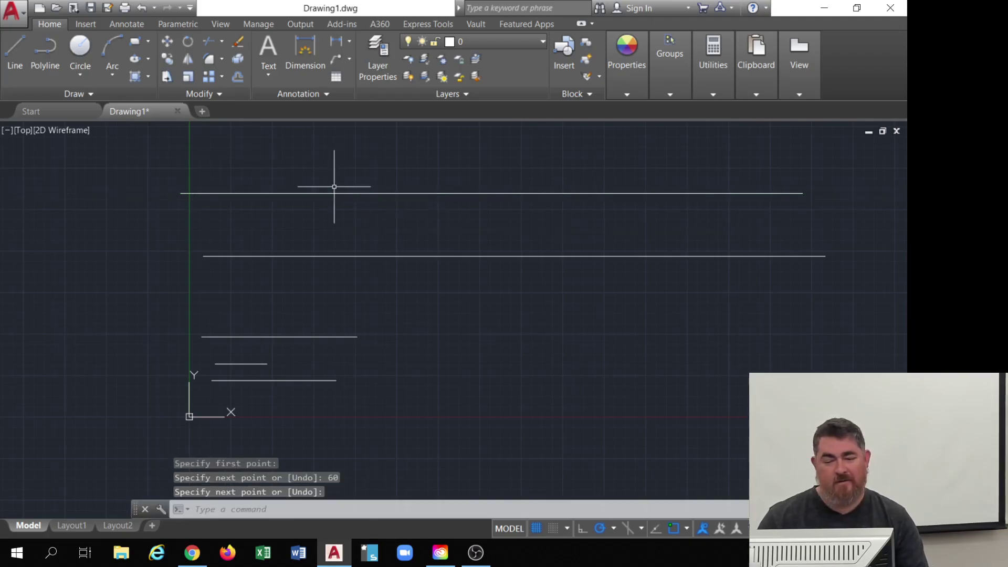
- Measure the distance between the endpoints of the 5' line just below the topmost line
{"action": "type", "text": "d poi"}
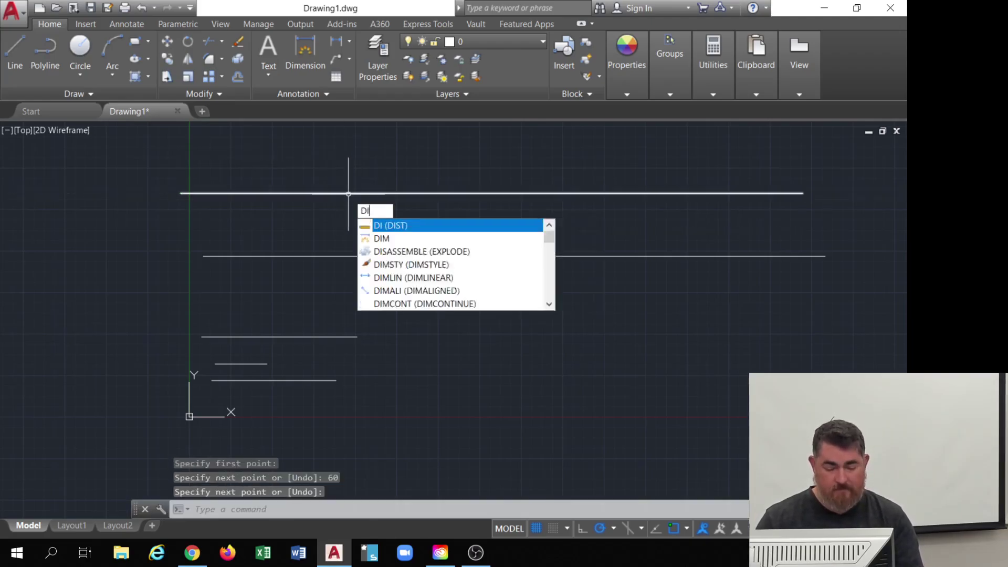
{"action": "key", "text": "Return"}
{"action": "left_click", "coordinate": [204, 256]}
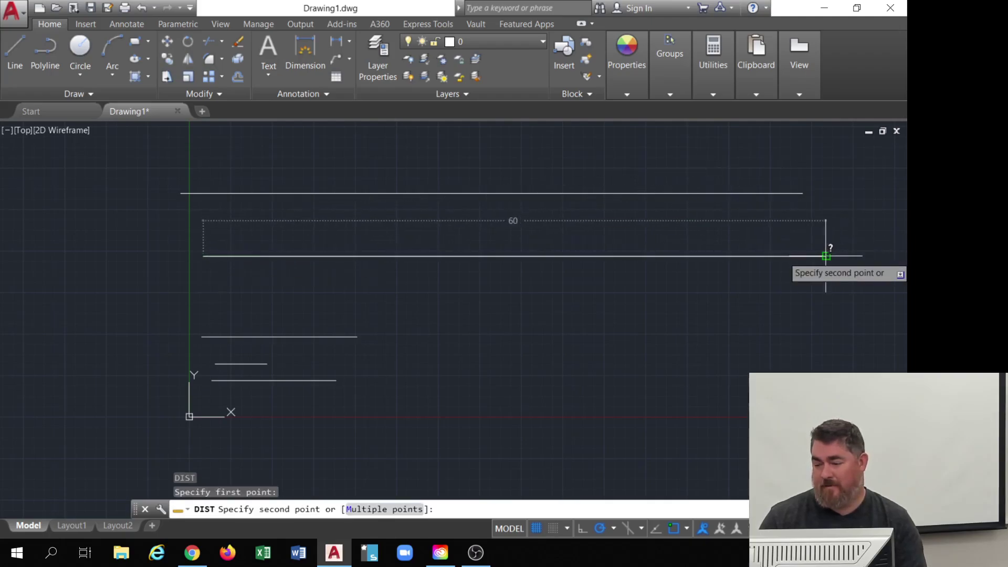
{"action": "key", "text": "Escape"}
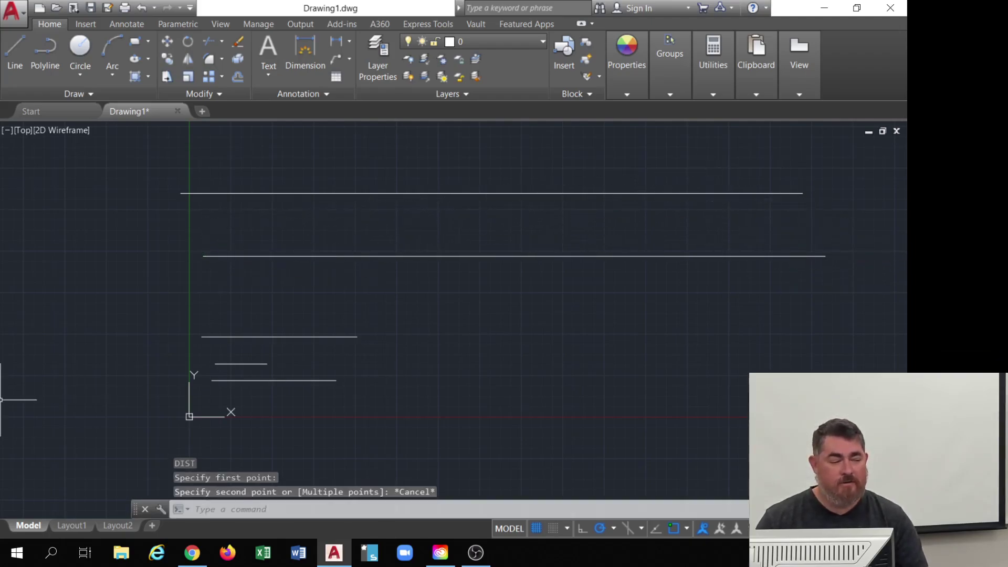